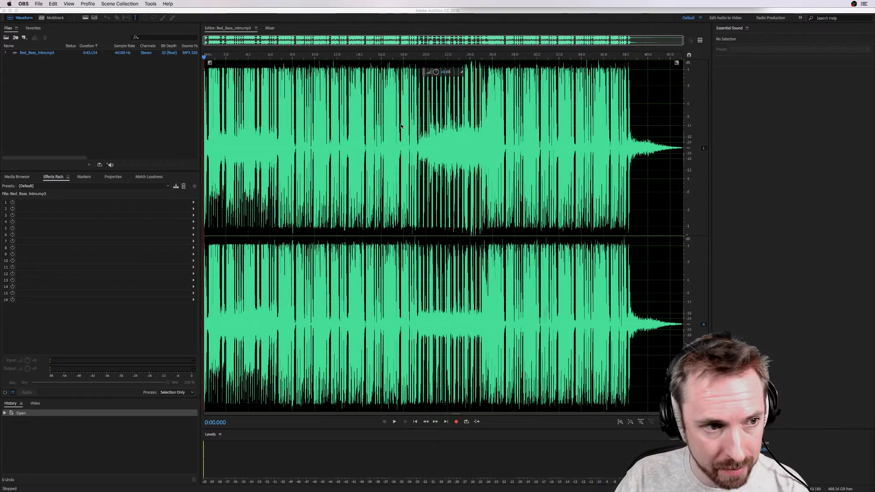
Play the tail end of the Bed_Bass_Intro.mp3 waveform, starting at about 38 seconds
click(504, 123)
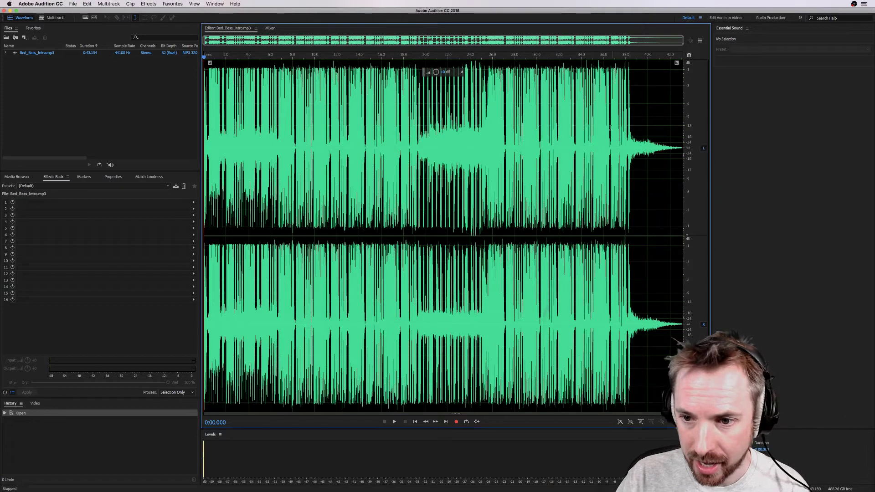
click(627, 124)
key(space)
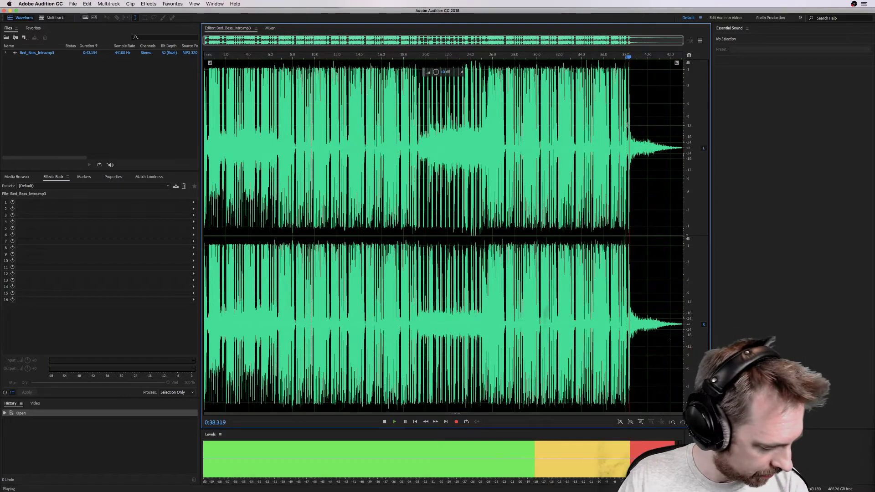
key(space)
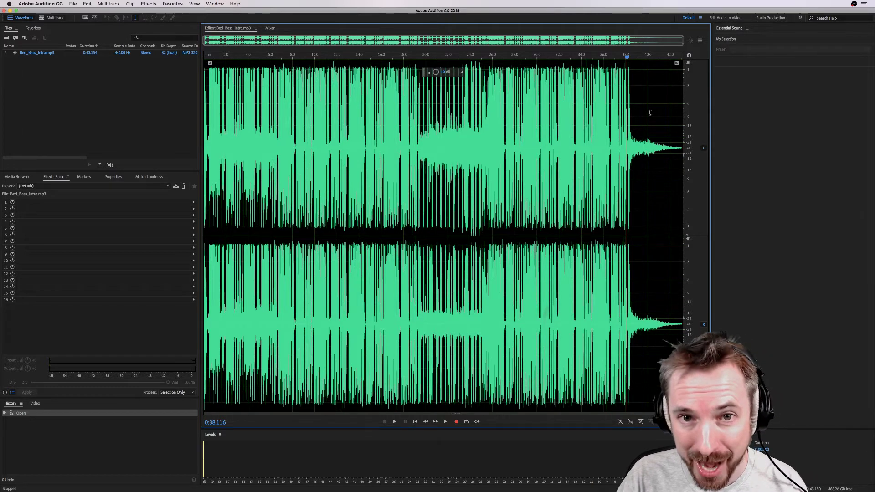
Create a multitrack session from the Pro-Podcast-Presets template
key(super+n)
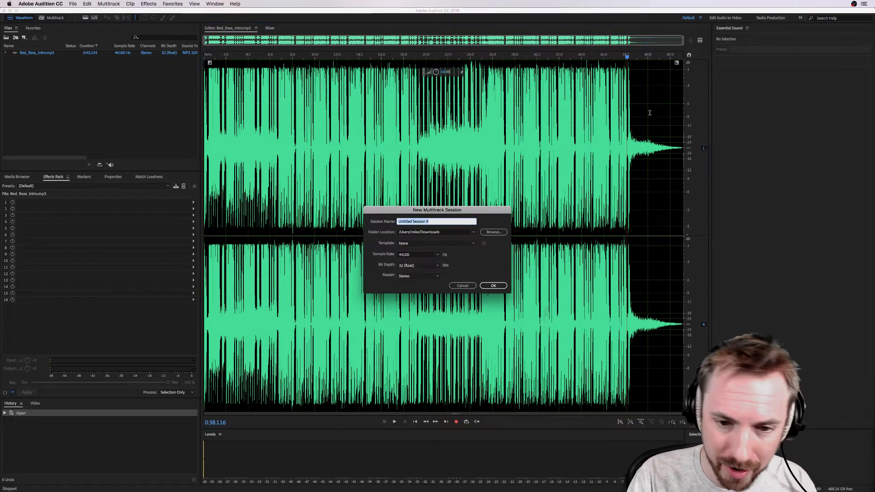
click(428, 243)
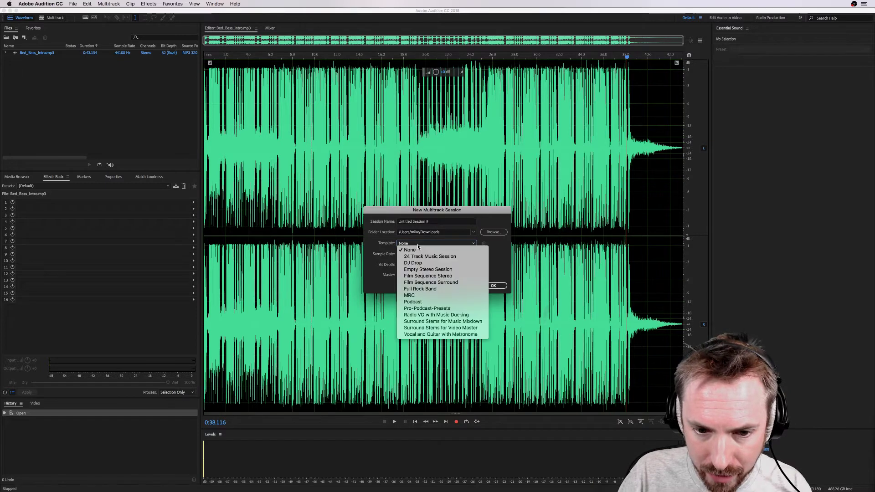
click(416, 308)
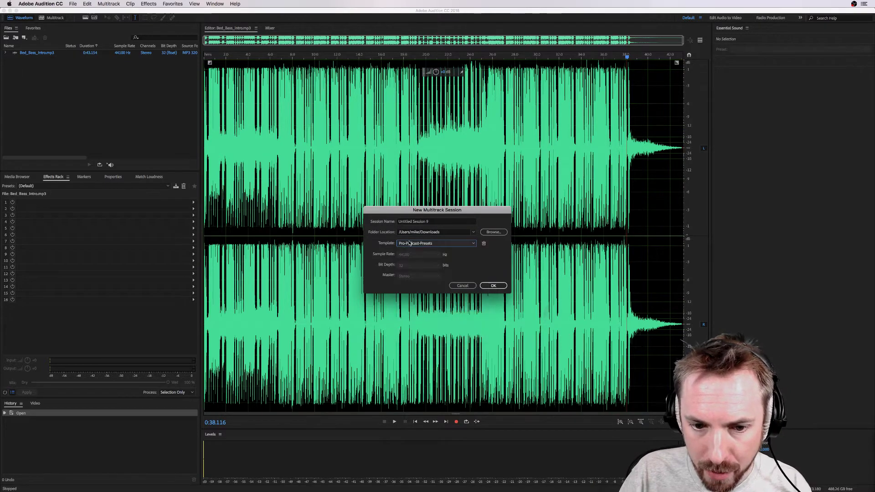
click(498, 289)
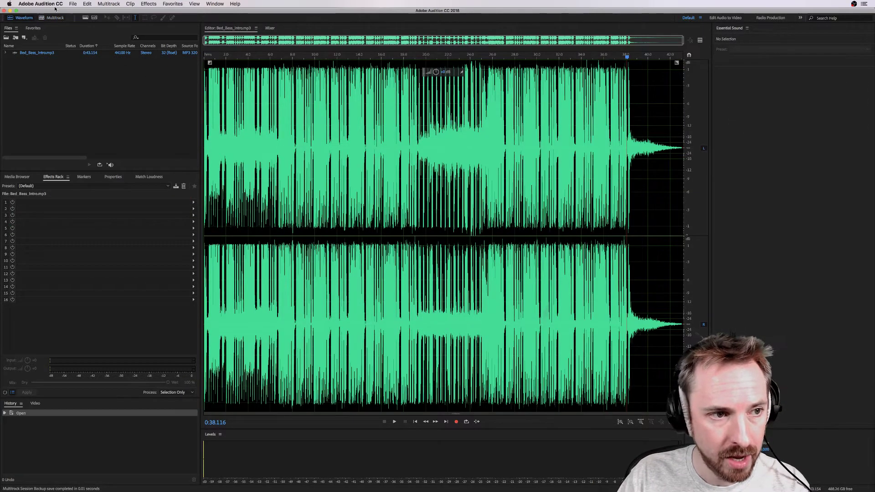
Create the multitrack session Untitled Session 10 with no template, at 44100 Hz, 32-bit float, with a stereo master
click(73, 4)
mouse_move(137, 12)
click(172, 14)
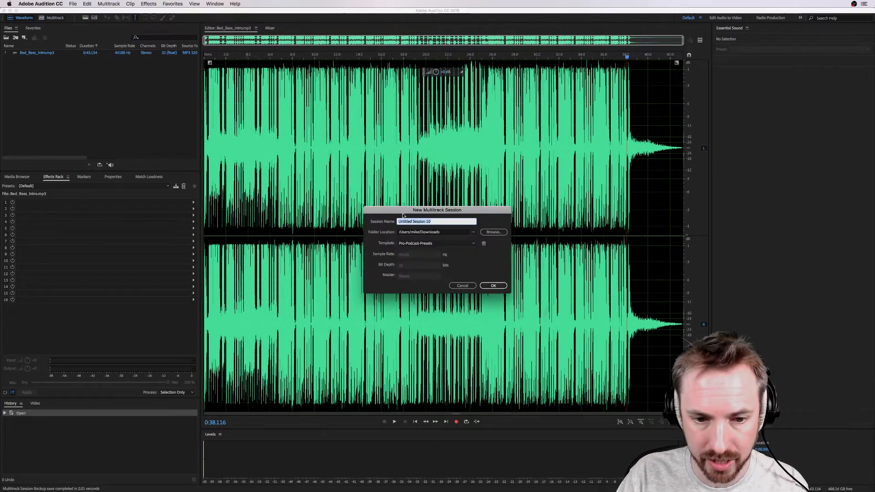
click(410, 244)
click(409, 250)
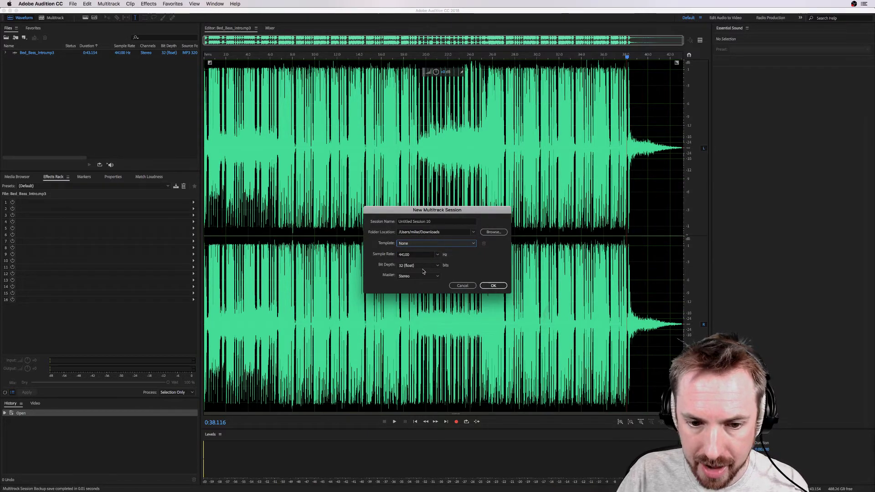
click(494, 286)
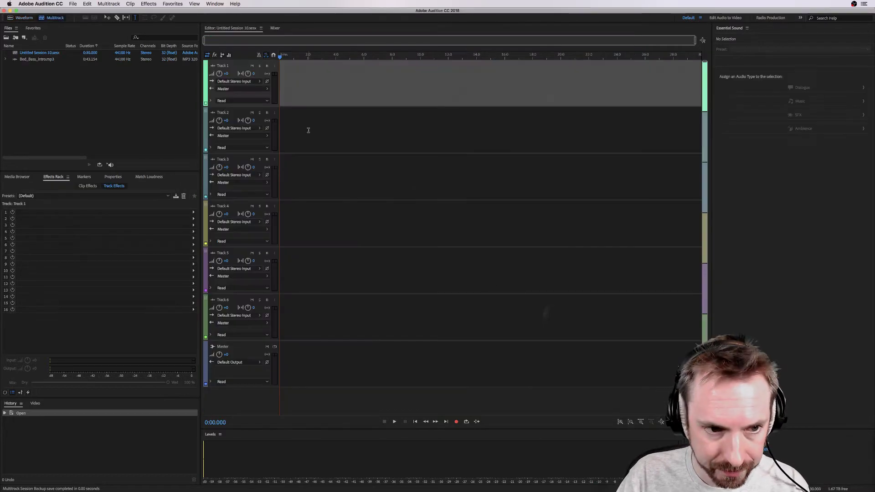
Rename Track 1 as Podcast Host and Track 2 as Intro Music
click(223, 66)
text(Podcast Host)
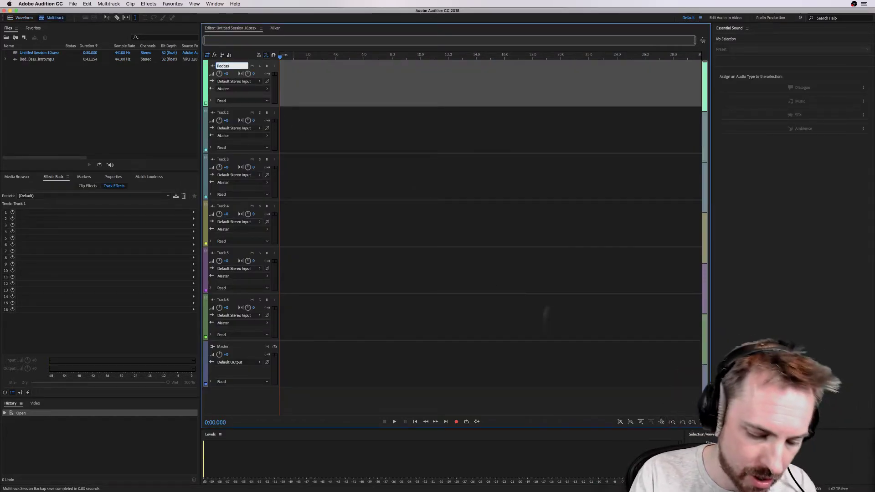
key(Return)
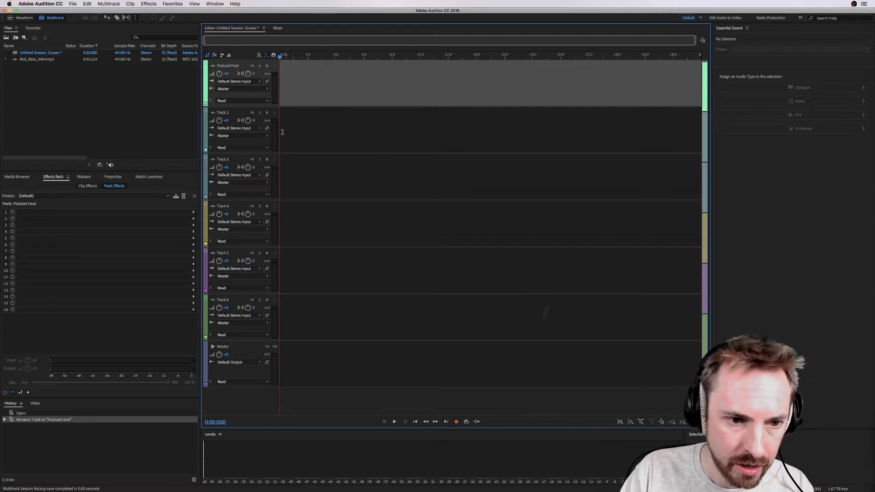
click(232, 113)
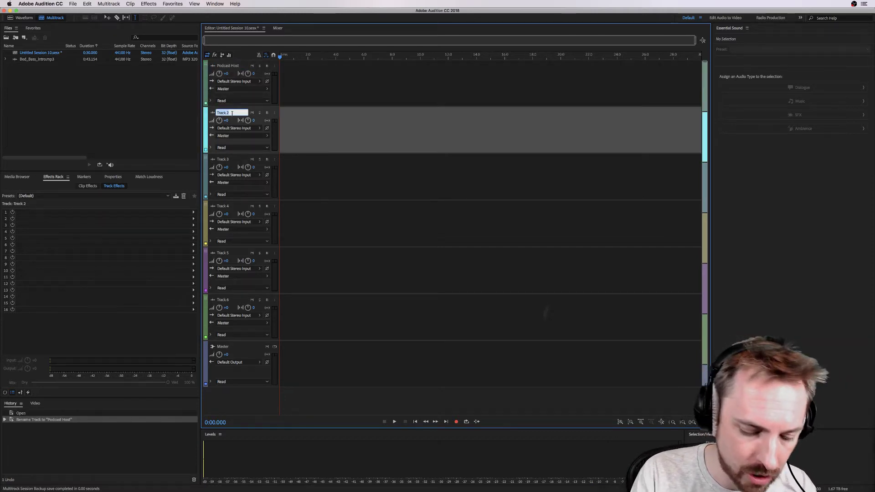
text(In)
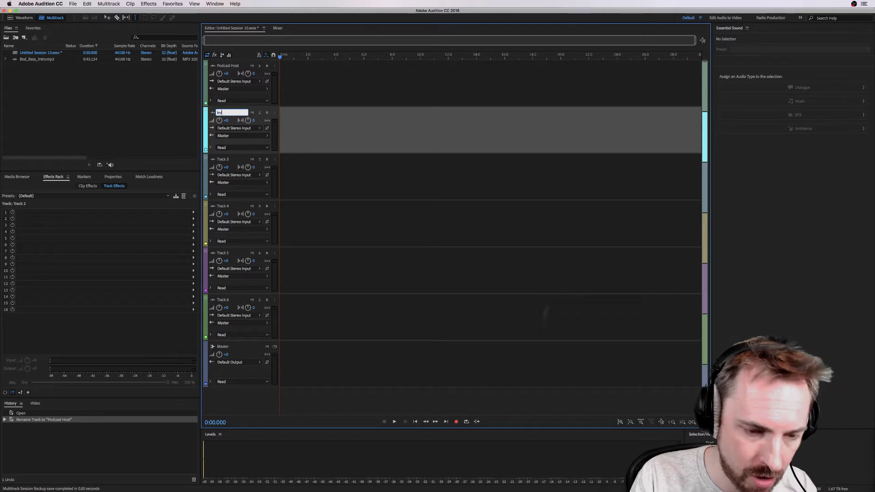
text(tro Musi)
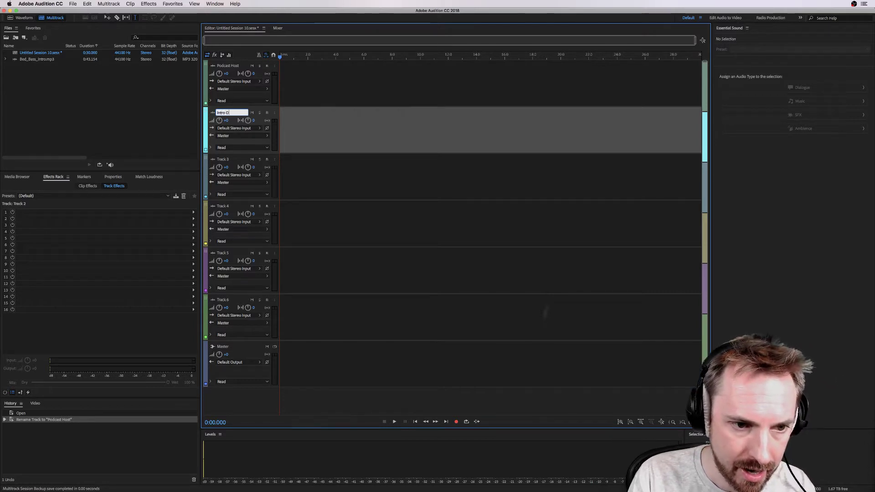
text(c)
key(Return)
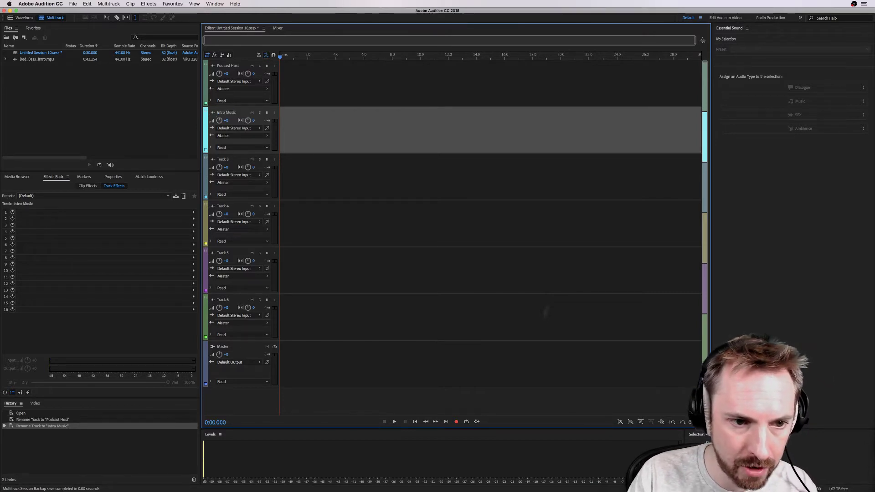
Rename Track 3 as Outro Music
click(226, 160)
text(Outr)
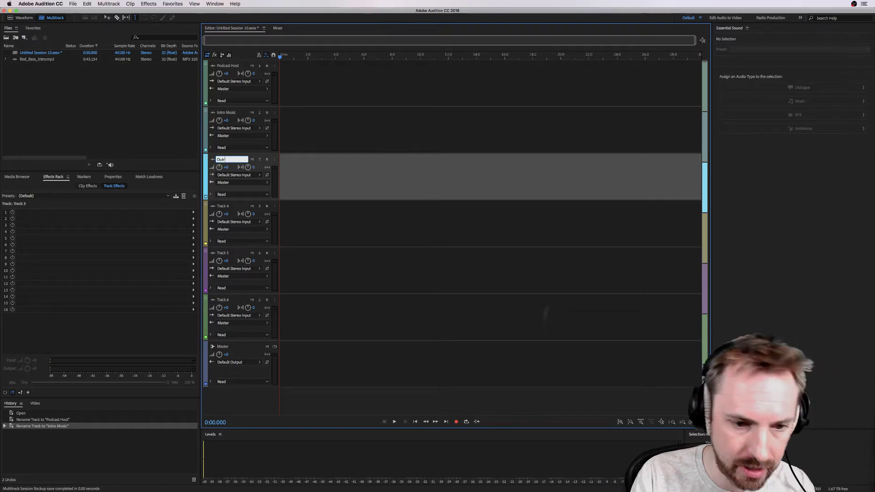
text(o Music)
key(Return)
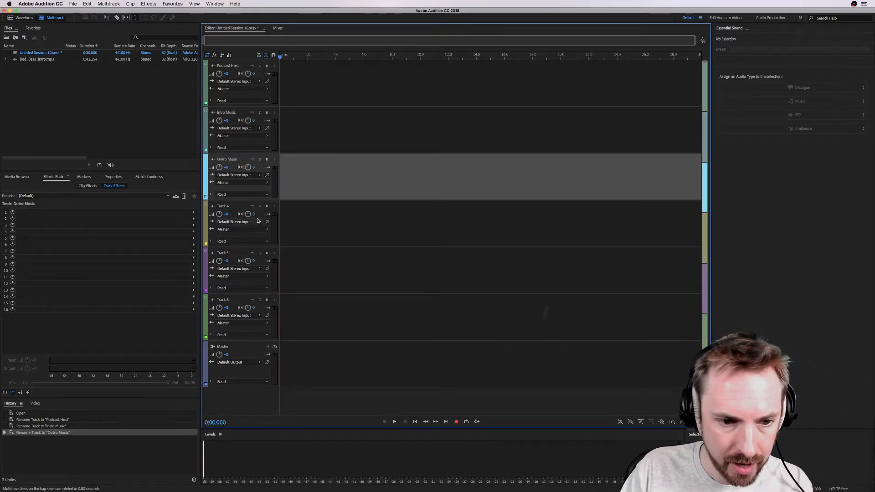
Delete the unused Tracks 4, 5 and 6, leaving only the three named tracks and the Master
click(292, 212)
click(283, 212)
right_click(284, 213)
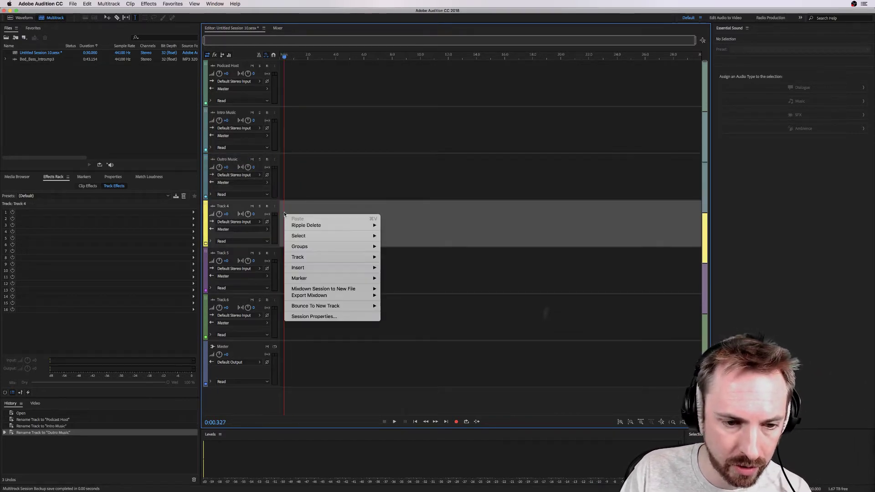
mouse_move(373, 258)
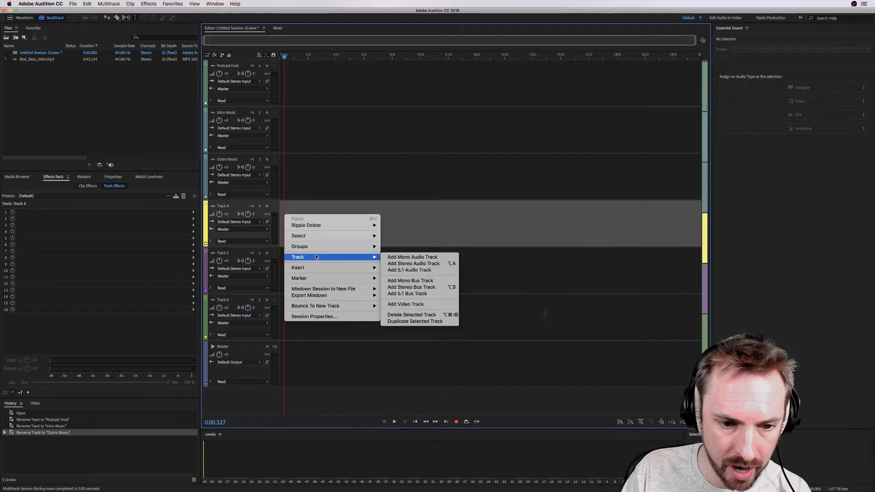
click(402, 318)
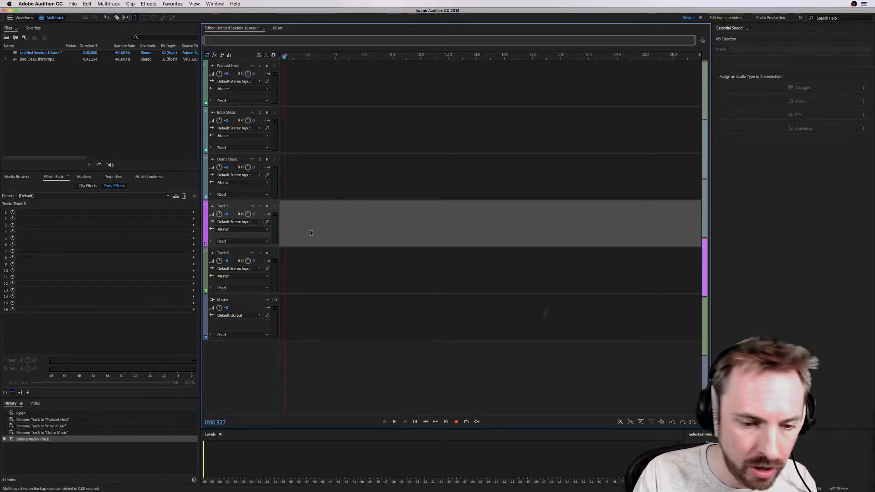
key(alt+super+BackSpace)
key(Delete)
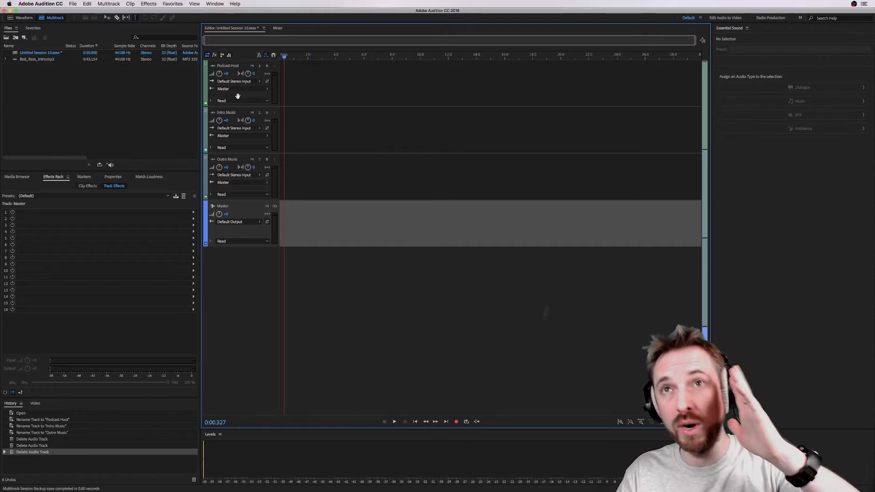
Place Bed_Bass_Intro.mp3 on the Intro Music track at the very start of the session
scroll(211, 131, up, 8)
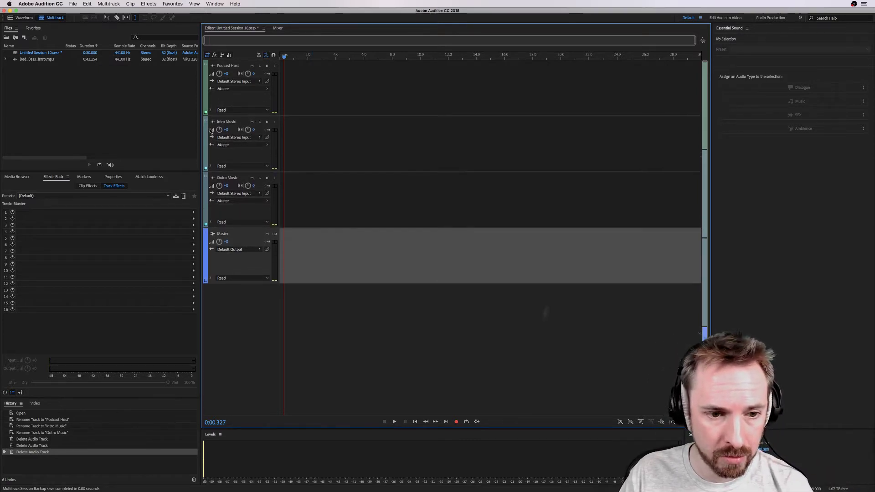
scroll(209, 131, down, 3)
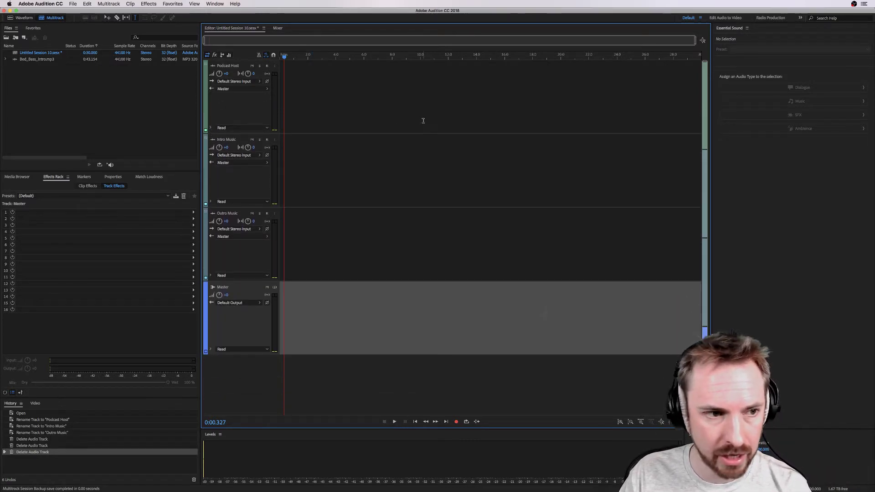
click(389, 108)
drag(35, 60, 264, 167)
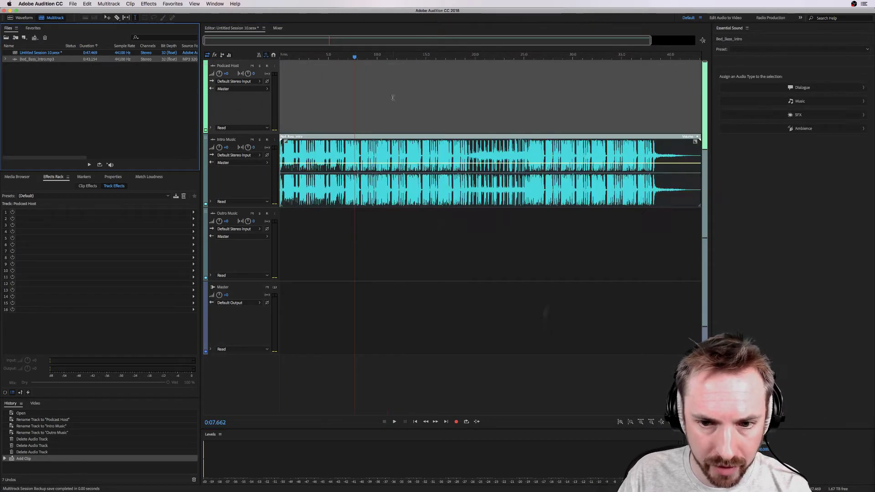
Play the opening seconds of the session from 0:00.000 to hear the intro music
scroll(514, 56, down, 3)
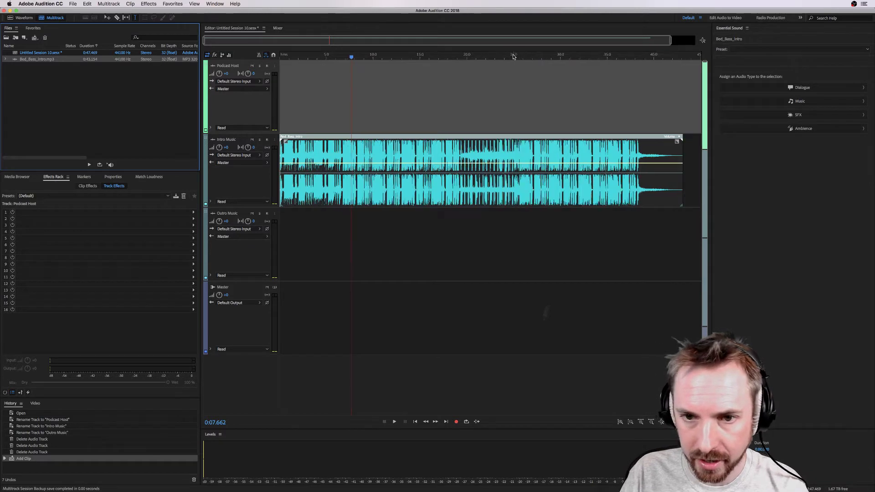
drag(296, 59, 278, 57)
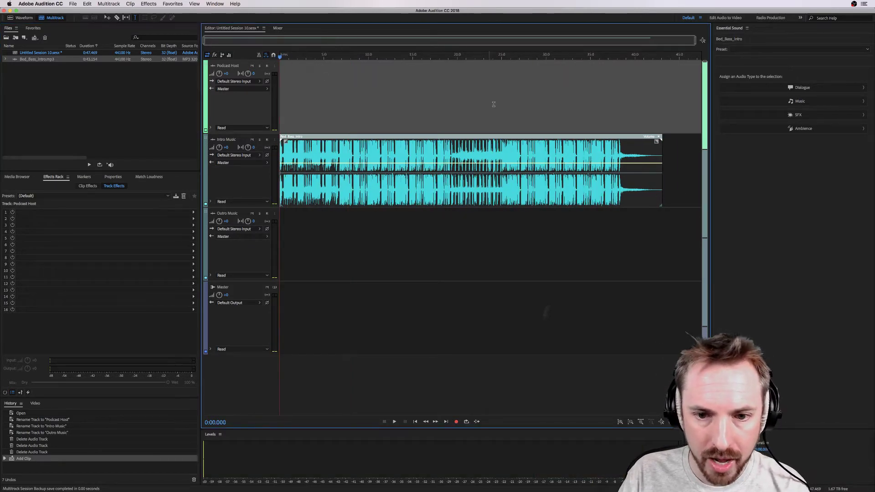
key(space)
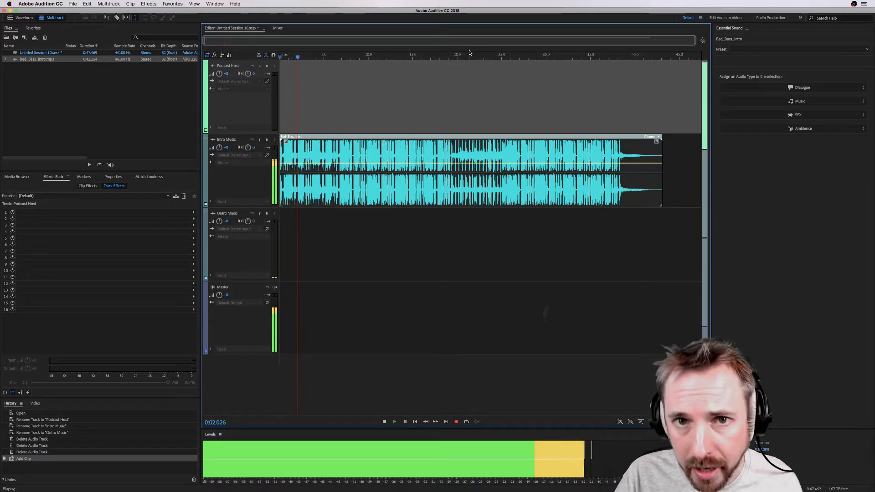
key(space)
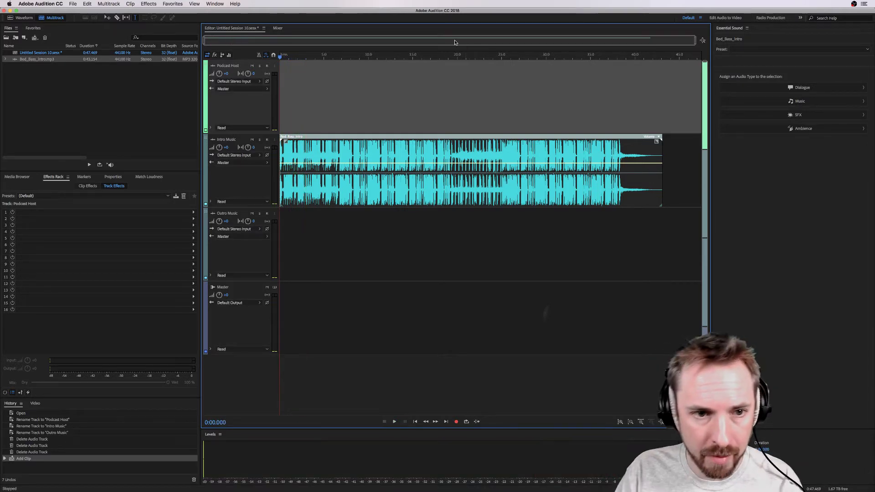
Add a cue marker at the very start of the session, at 0:00.000
right_click(285, 58)
click(281, 58)
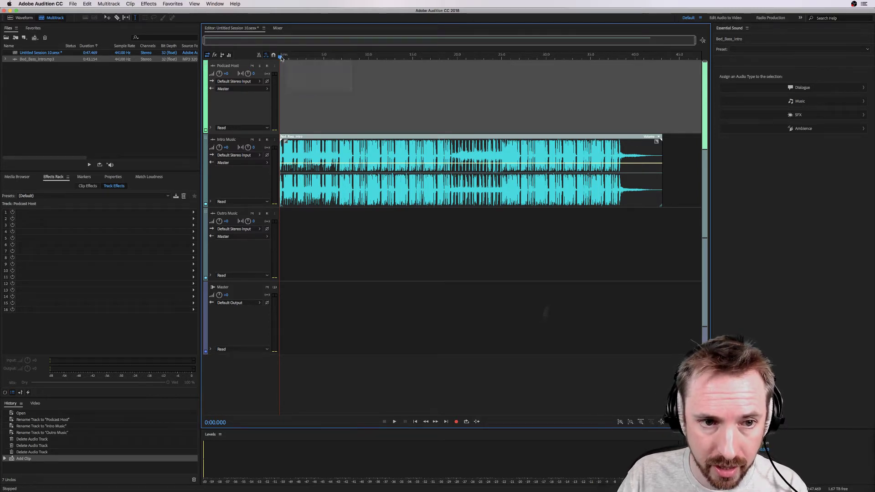
mouse_move(280, 57)
mouse_down()
mouse_move(355, 60)
mouse_move(266, 58)
mouse_up()
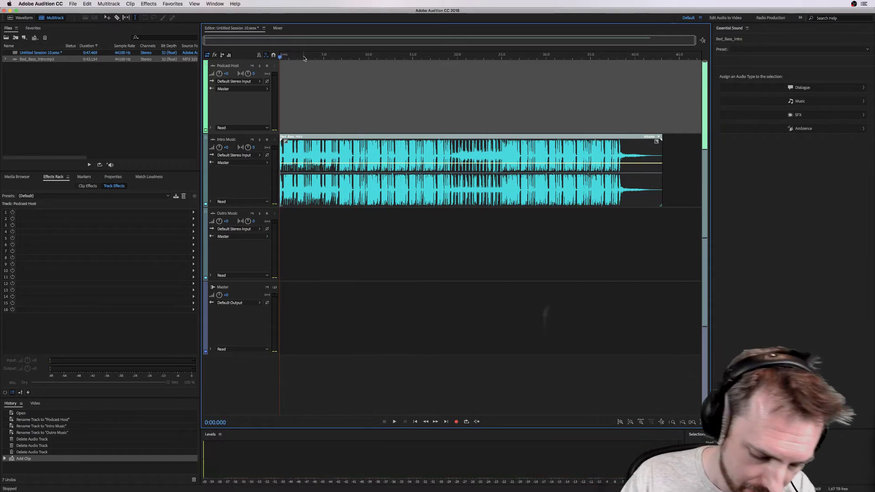
key(m)
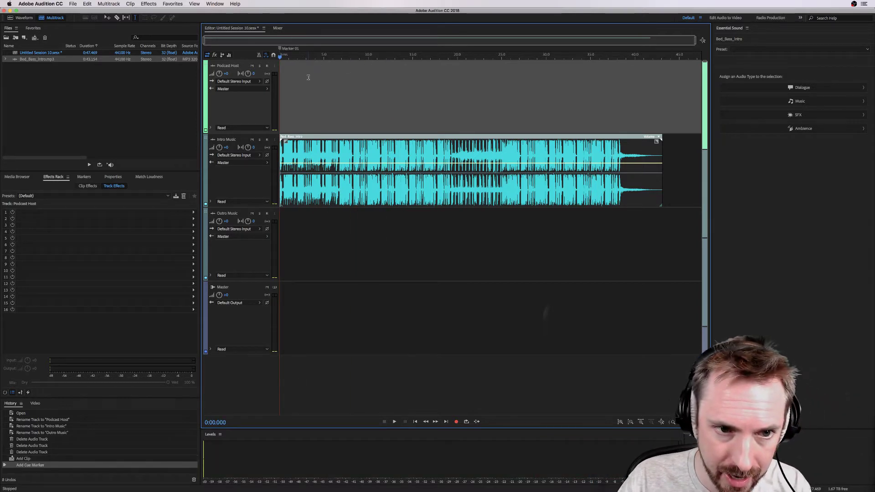
Rename the marker at the session start as Podcast Intro
right_click(279, 51)
click(304, 62)
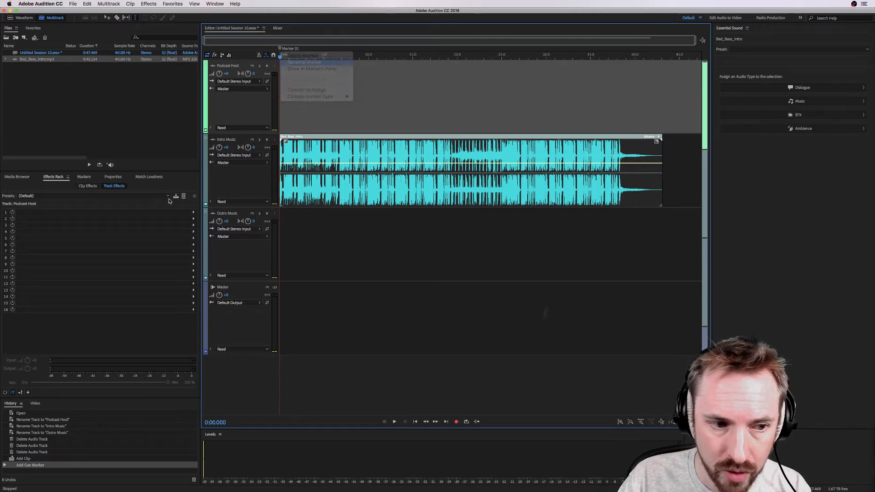
text(Podcas)
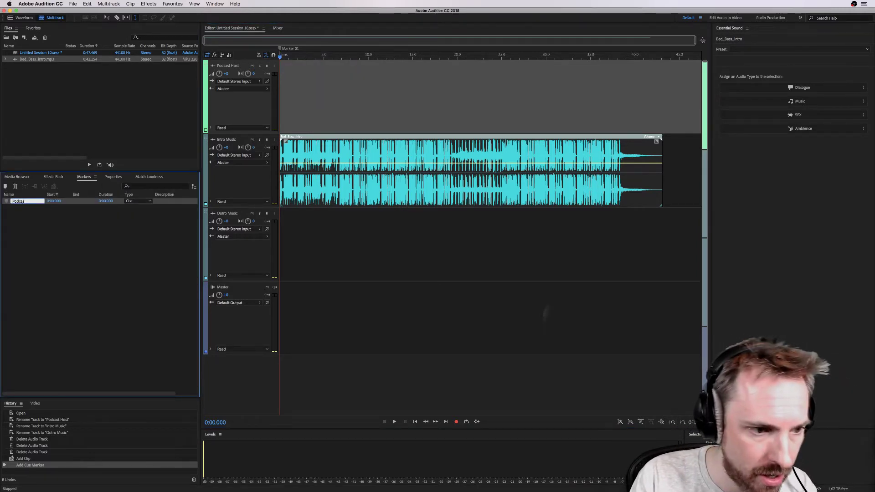
text(t Intro)
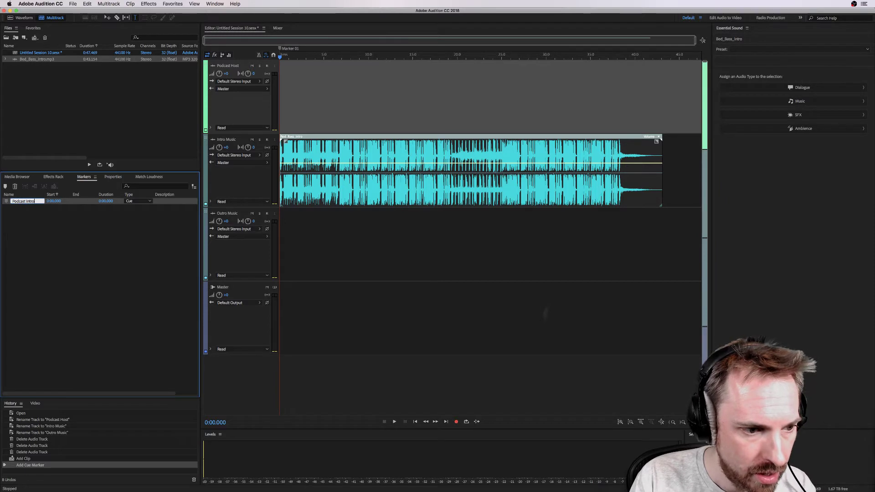
key(Return)
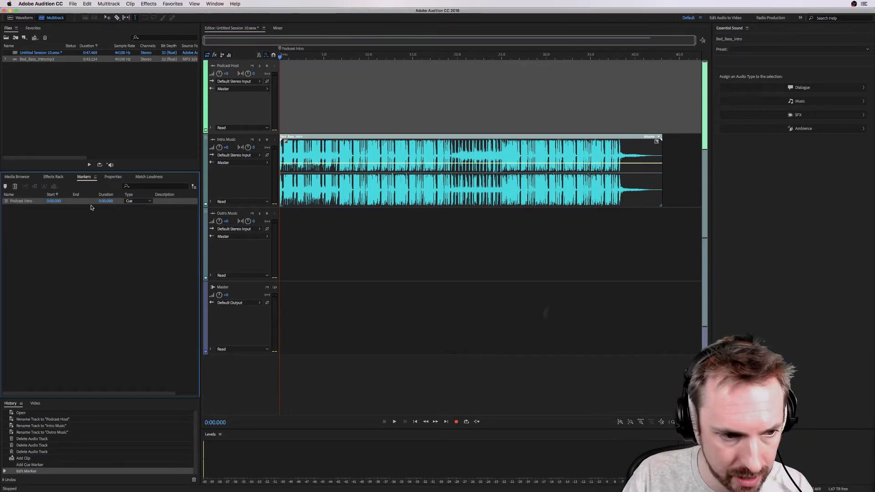
Turn the Podcast Intro marker into a range ending at 0:38.423, where the loud part of the intro music stops
drag(106, 201, 107, 177)
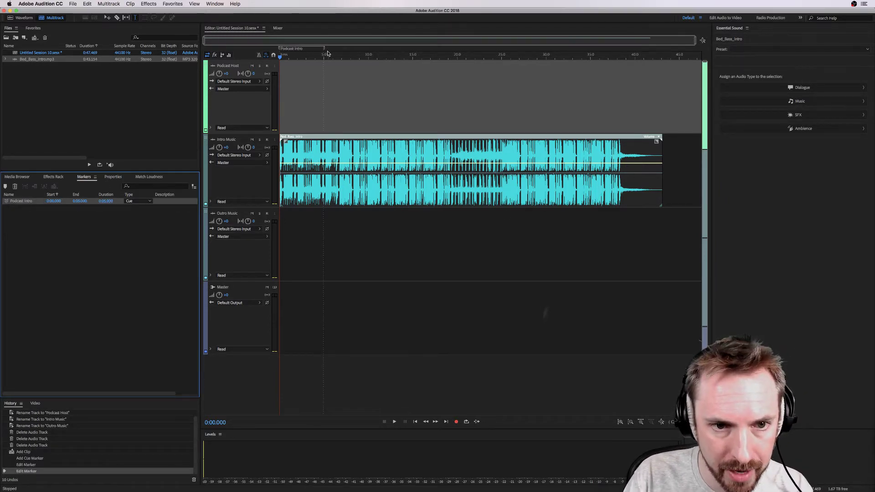
drag(324, 51, 621, 67)
drag(621, 68, 621, 67)
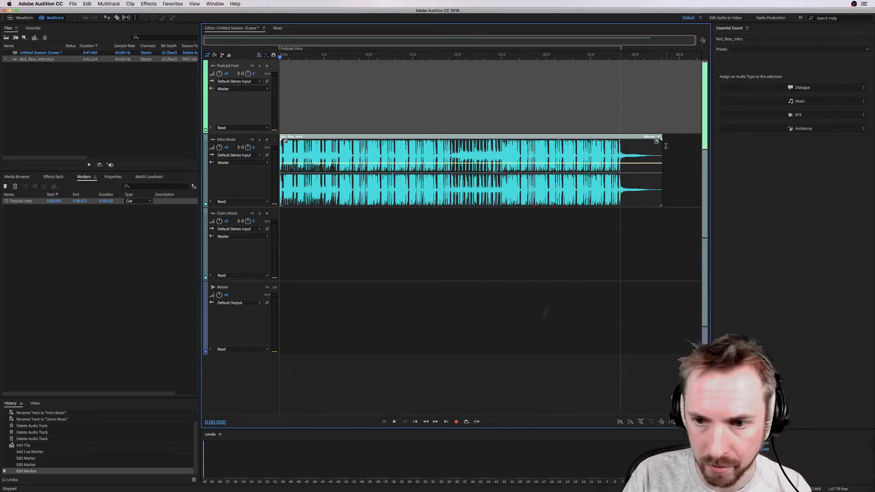
Copy the fading tail of the intro music clip and place the copy on the Intro Music track around the 7:00 mark
drag(618, 151, 435, 144)
click(686, 148)
key(super+v)
Browse the sound library from the Hip Hop folder to the AIFX_Nano FX folder inside AIFX vol1
click(16, 177)
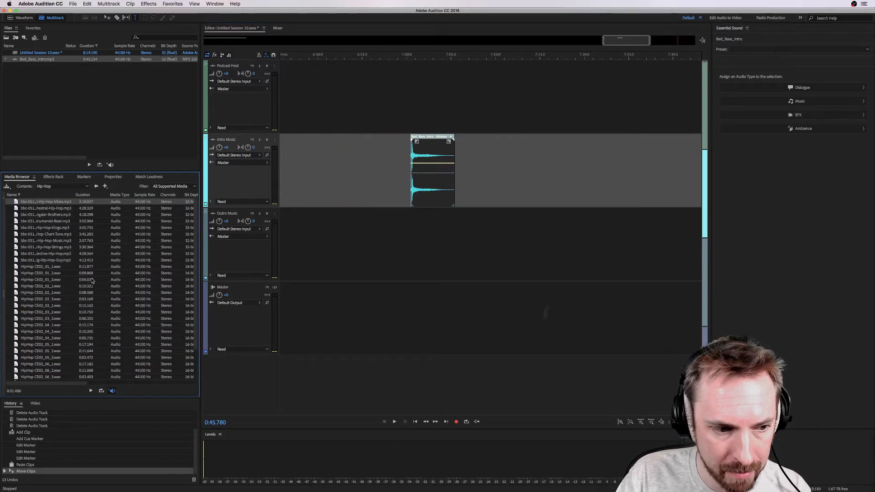
click(87, 187)
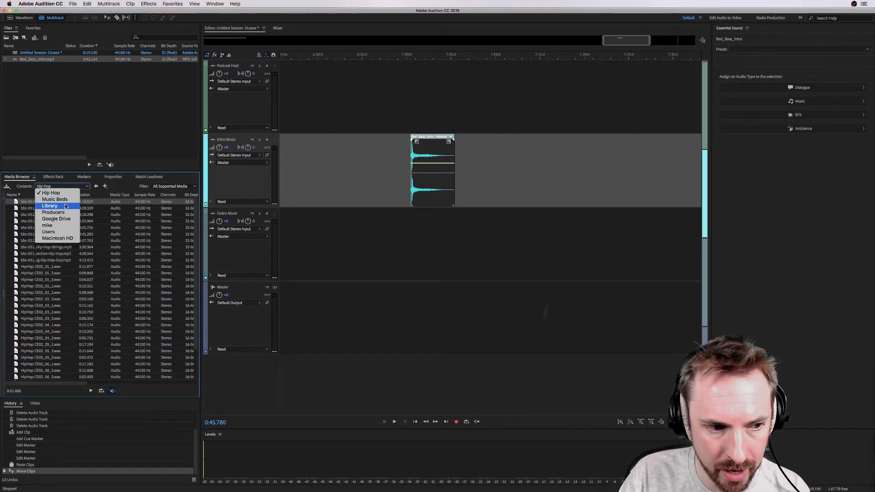
click(46, 208)
double_click(35, 215)
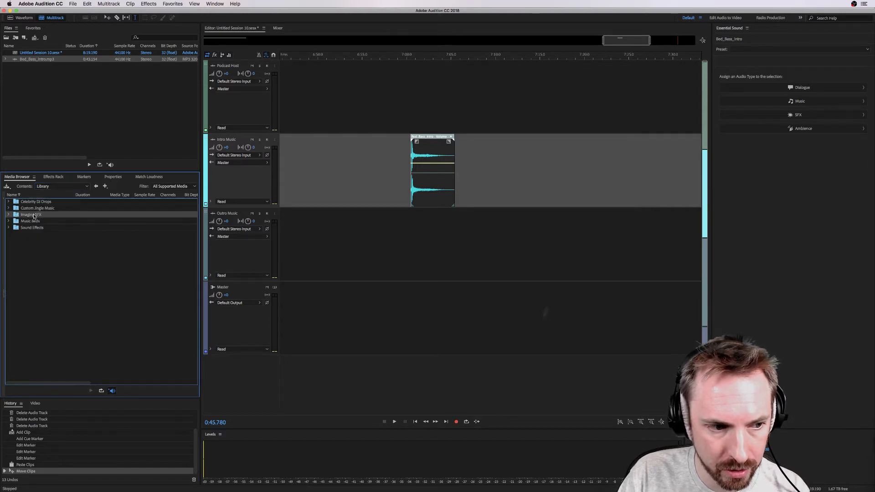
double_click(35, 208)
double_click(34, 202)
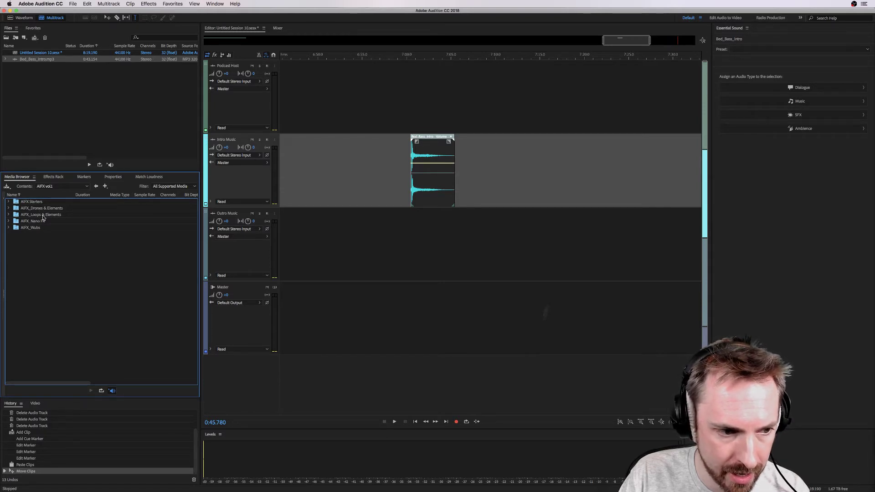
double_click(42, 221)
Place AIFX - NanoFX 04.wav on the Outro Music track near 7:00 and move the music tail clip down beside it
click(32, 222)
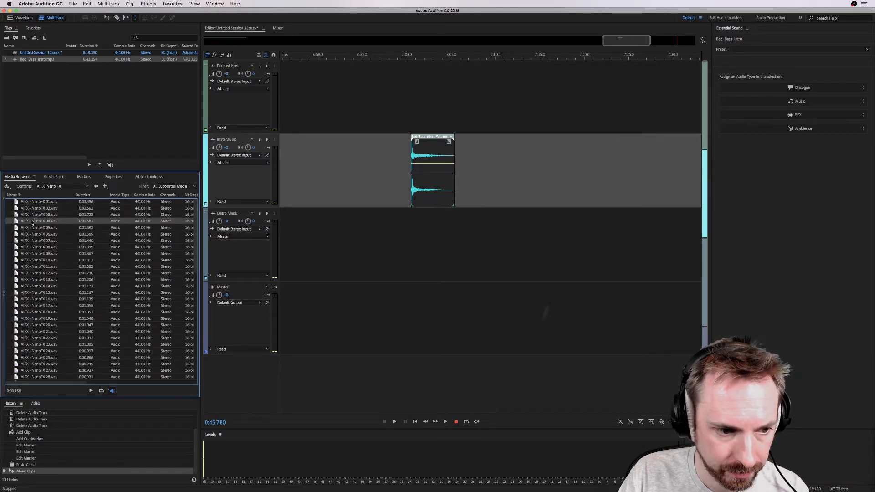
drag(32, 222, 406, 230)
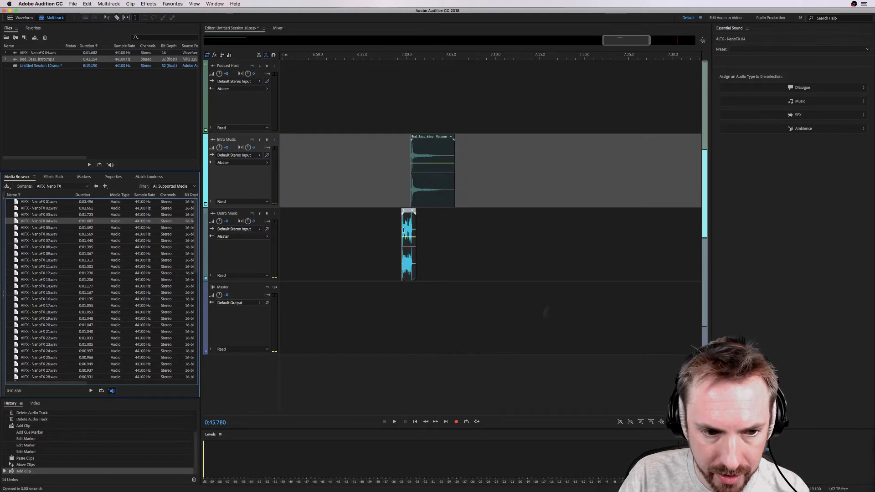
drag(429, 137, 431, 216)
Shift the AIFX - NanoFX 04 clip slightly earlier to start at about 6:59.5, and play the transition into the music tail
click(393, 222)
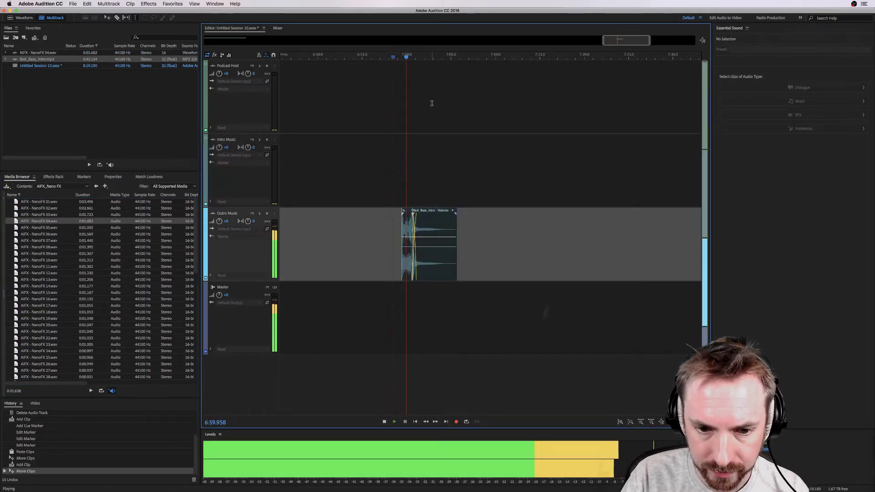
key(space)
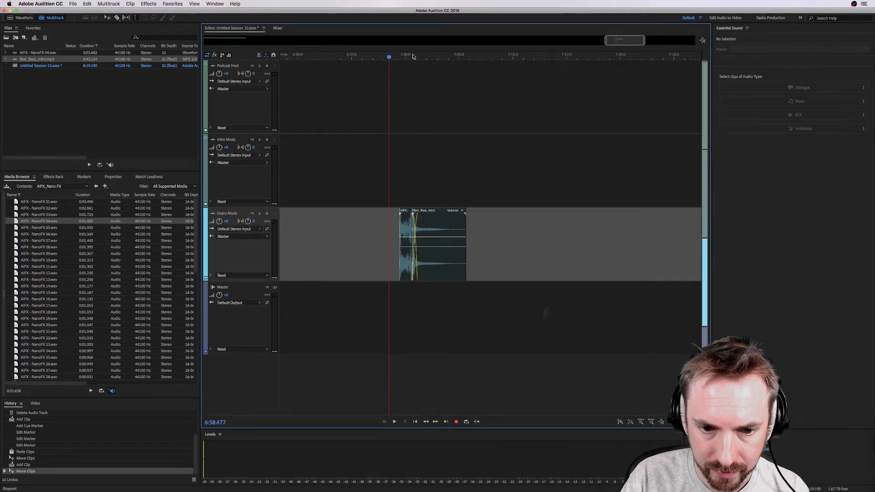
scroll(431, 196, up, 4)
drag(419, 231, 411, 231)
key(space)
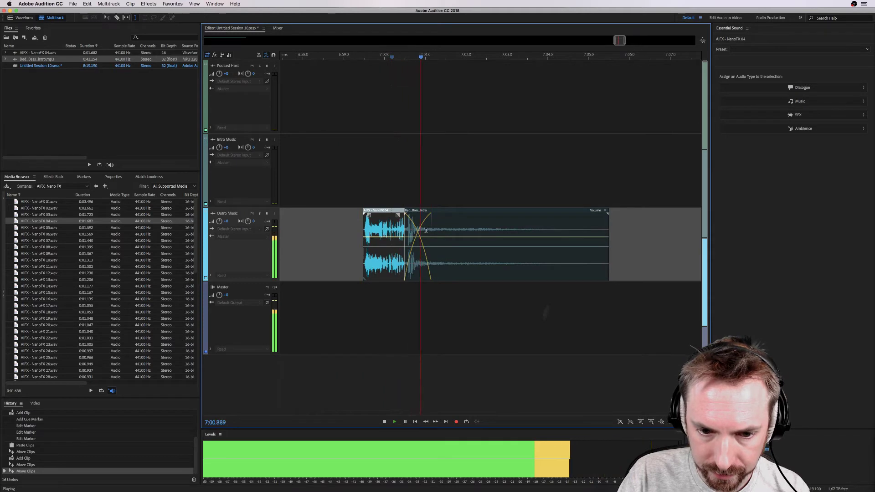
key(space)
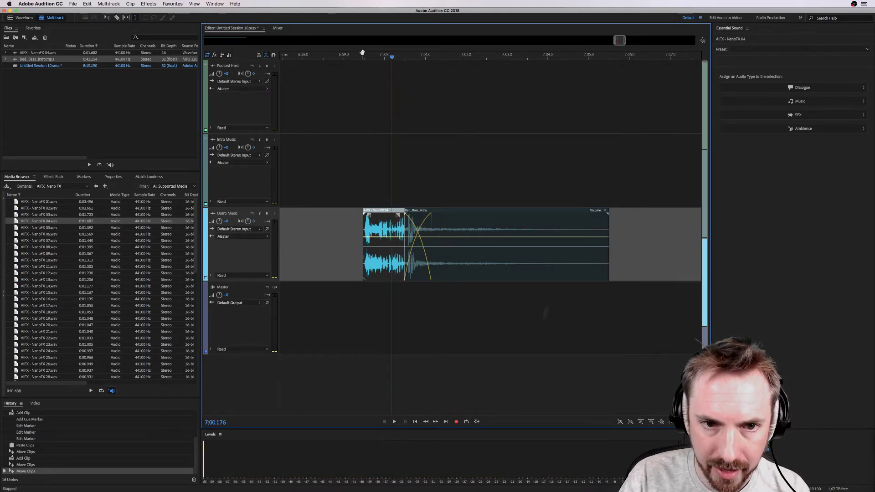
Add a cue marker at 6:59.495, where the outro sound effect starts, and name it Podcast Outro
click(364, 56)
key(m)
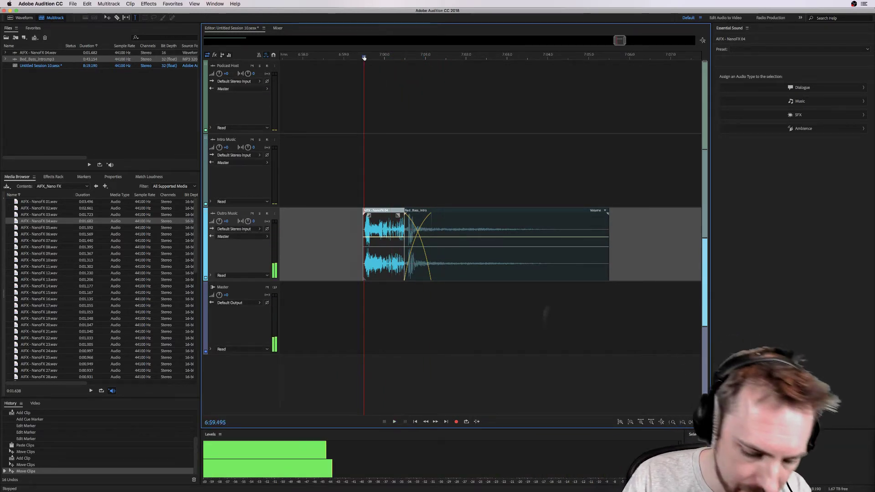
right_click(364, 56)
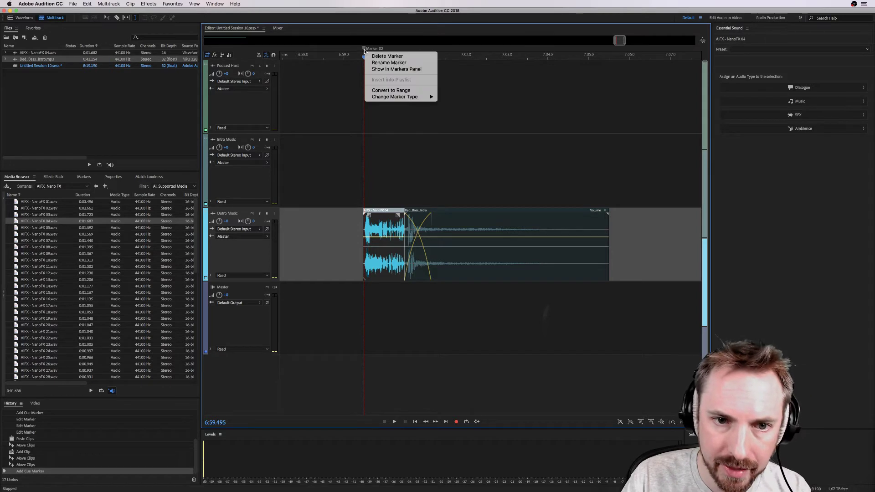
click(385, 61)
text(Podca)
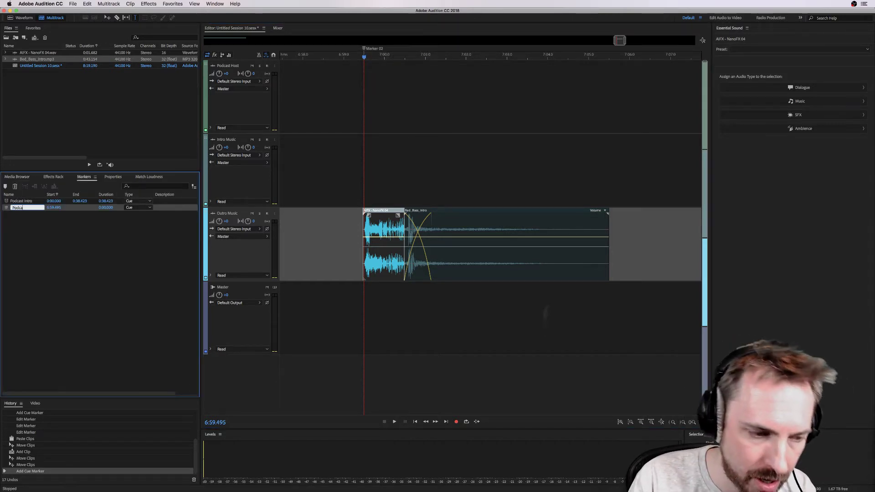
text(st Outro)
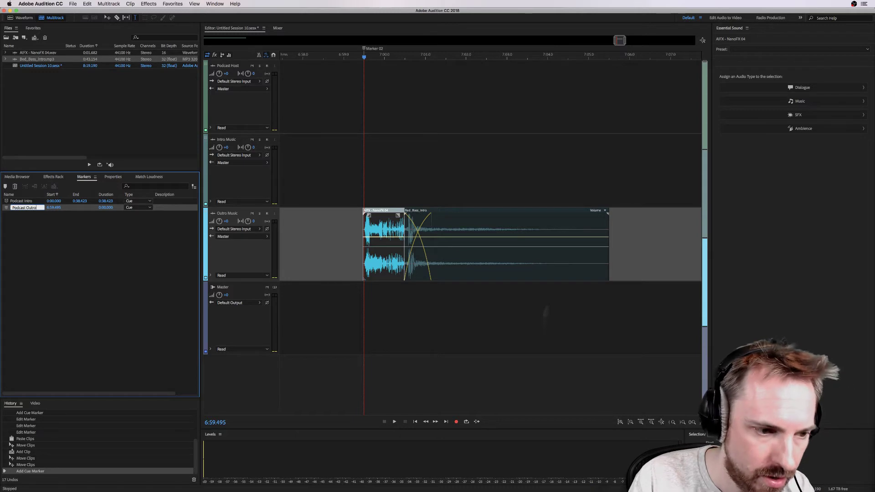
key(Return)
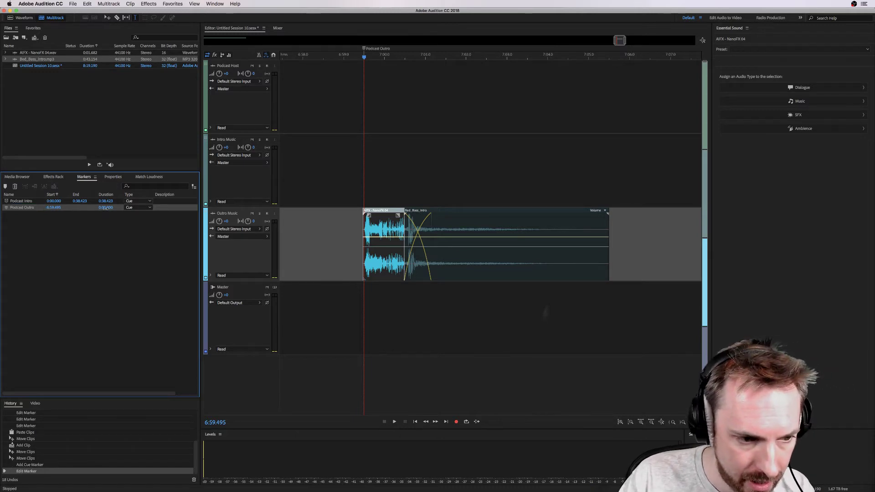
Convert the Podcast Outro marker to a range and extend it to the end of the outro music clip, at 7:05.473
right_click(364, 48)
click(369, 70)
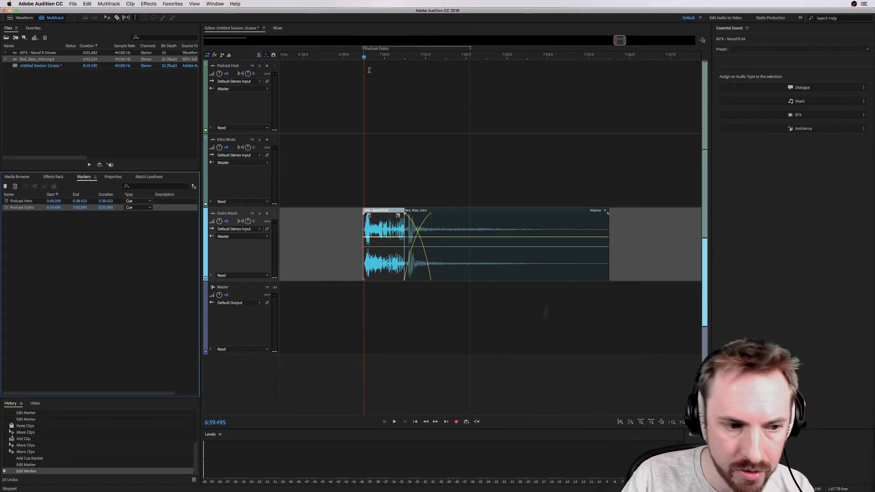
click(471, 51)
mouse_move(471, 51)
mouse_down()
mouse_move(433, 52)
mouse_move(607, 58)
mouse_up()
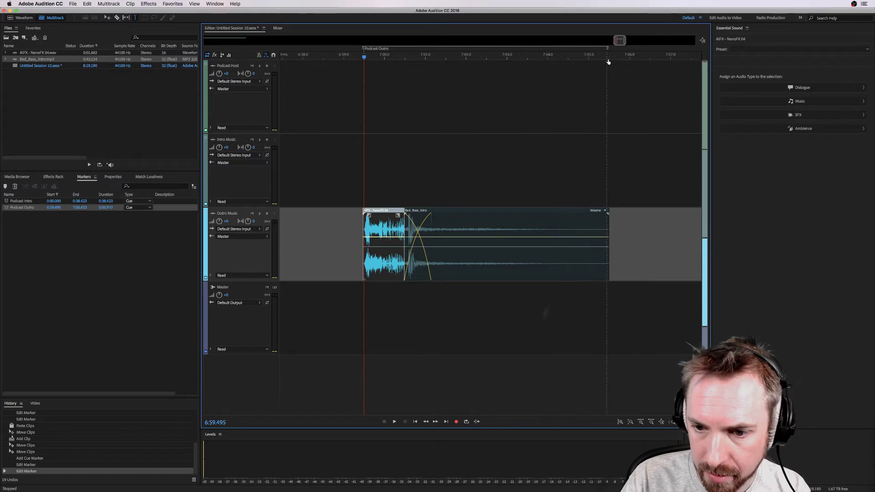
Arm the Podcast Host track and record a take of about 6 seconds from 0:35.546, near the end of the intro music
scroll(620, 54, down, 10)
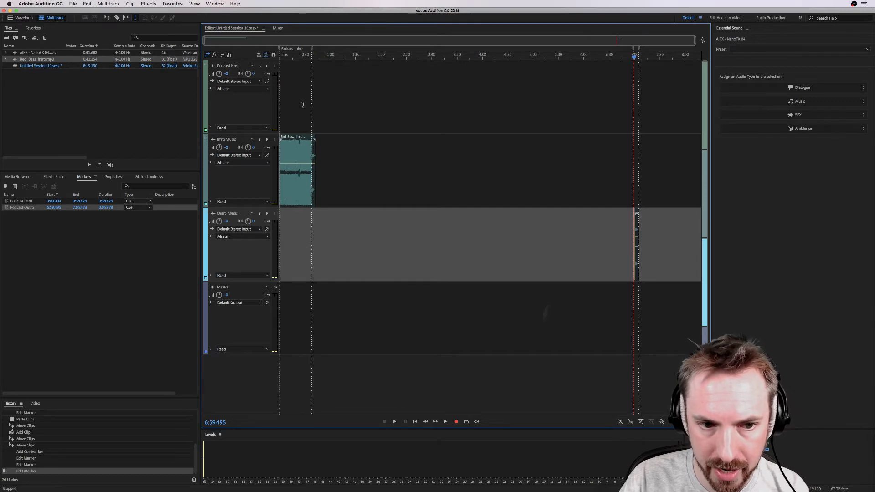
click(310, 80)
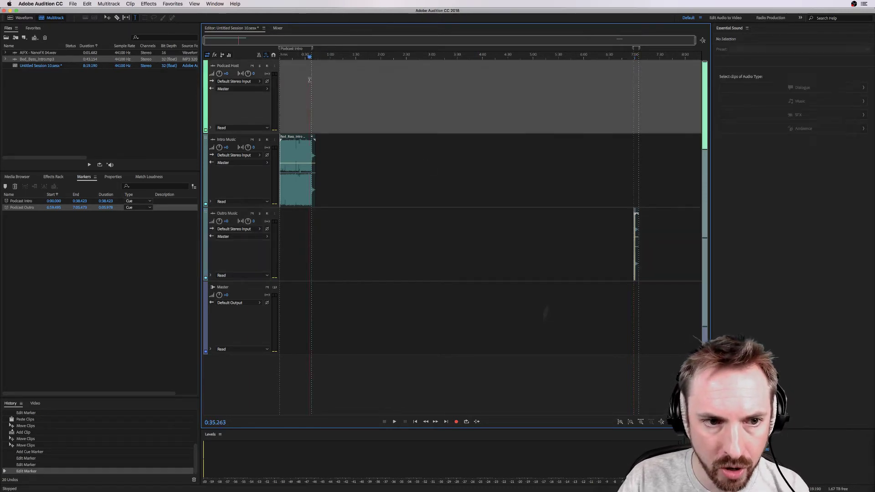
click(267, 66)
click(456, 421)
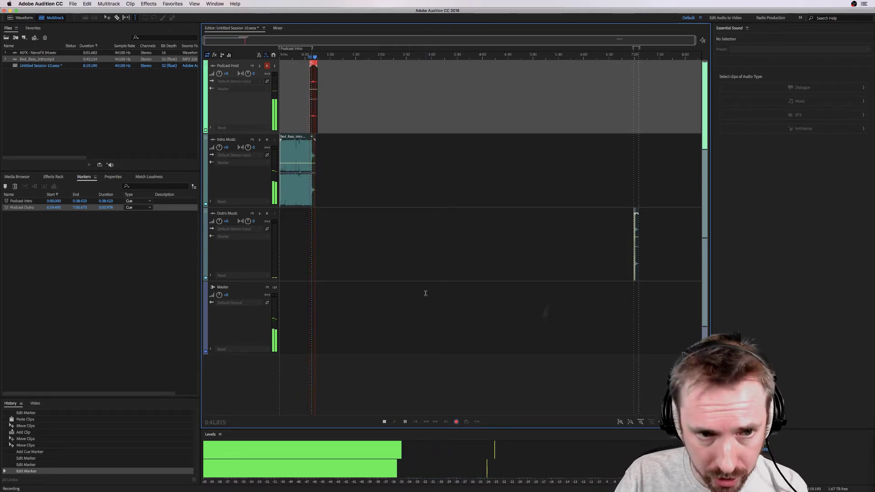
key(space)
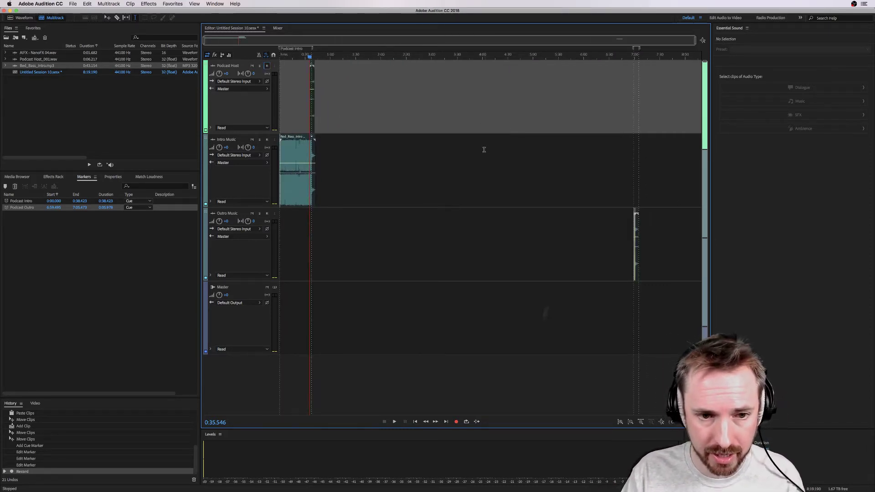
Record a second take of about 9 seconds on the armed Podcast Host track from 0:42.410
click(315, 58)
scroll(316, 58, up, 5)
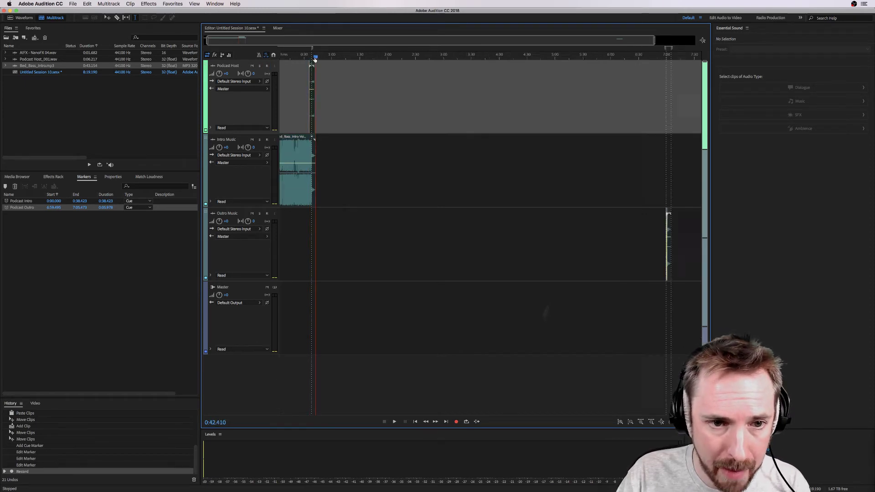
click(455, 422)
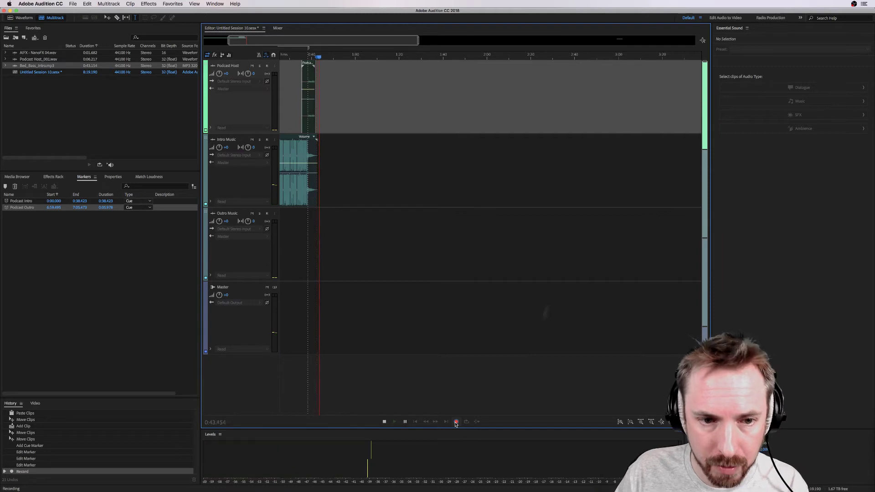
key(space)
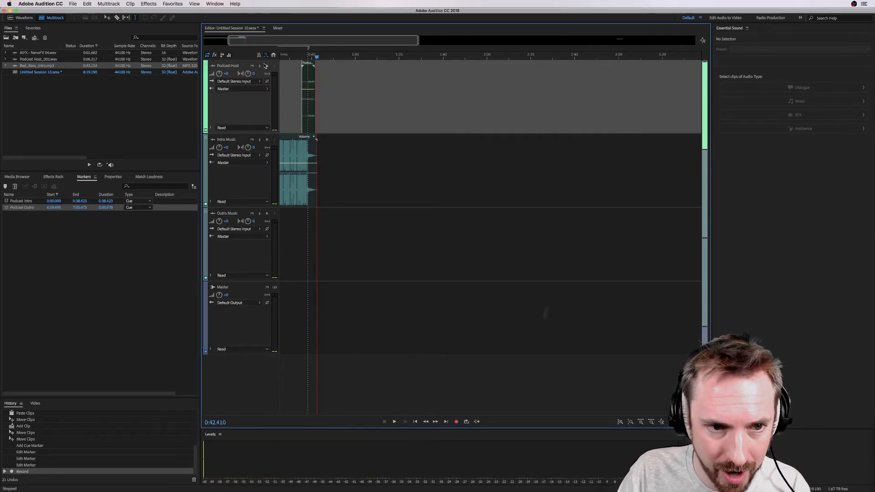
click(267, 67)
click(456, 422)
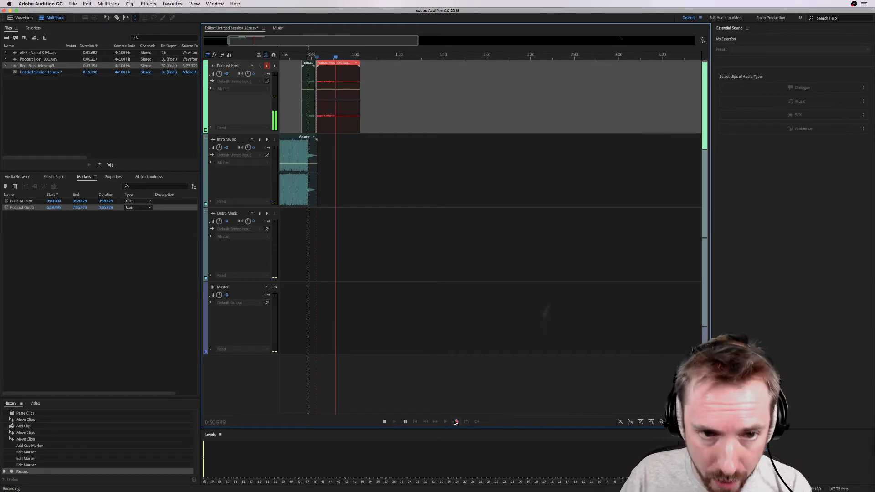
click(456, 422)
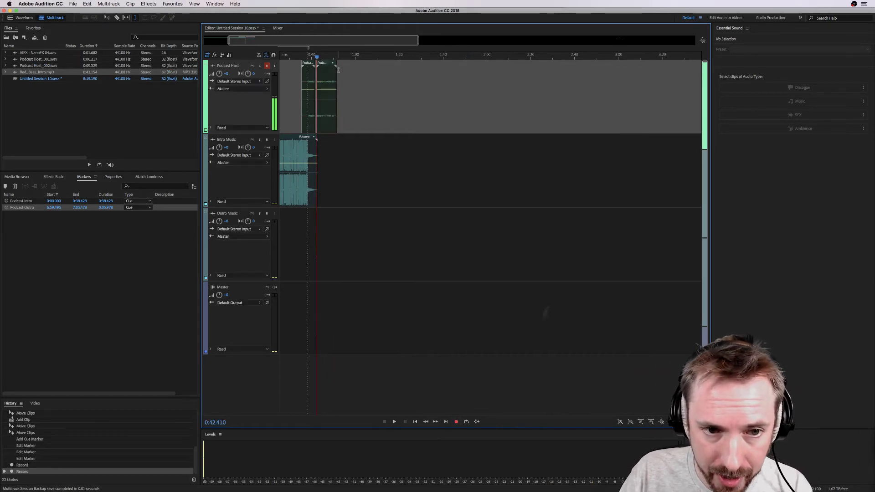
Move the second Podcast Host take slightly earlier against the end of the first take, and disarm the track
drag(331, 77, 329, 73)
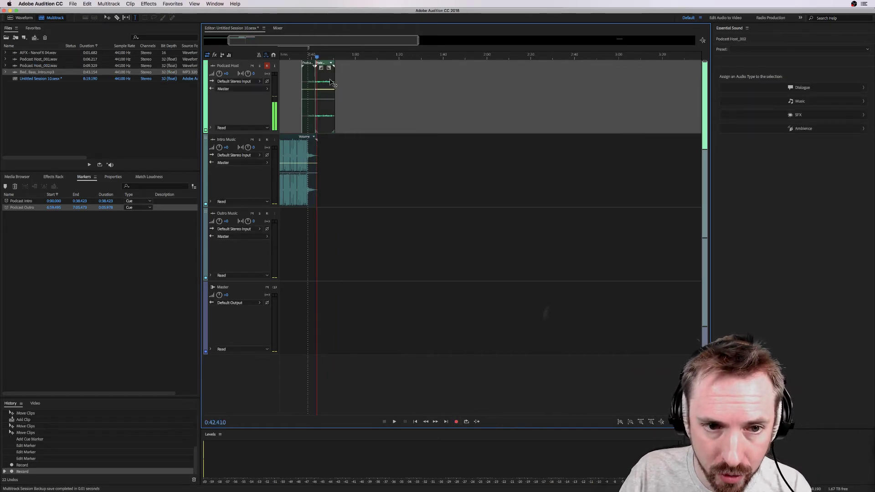
click(269, 67)
key(backslash)
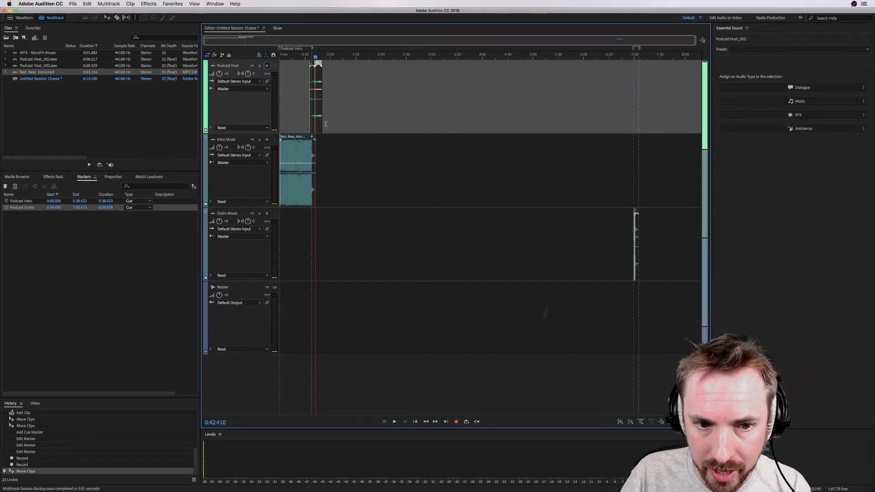
drag(326, 123, 630, 126)
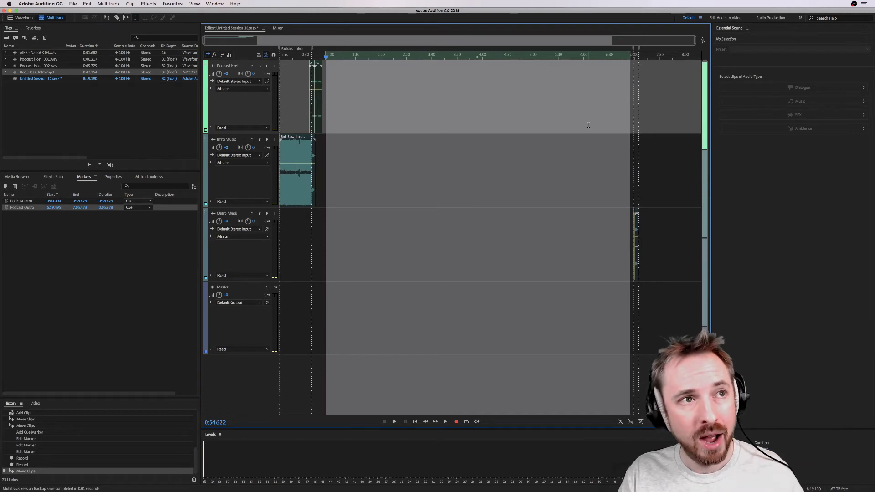
click(485, 124)
click(283, 92)
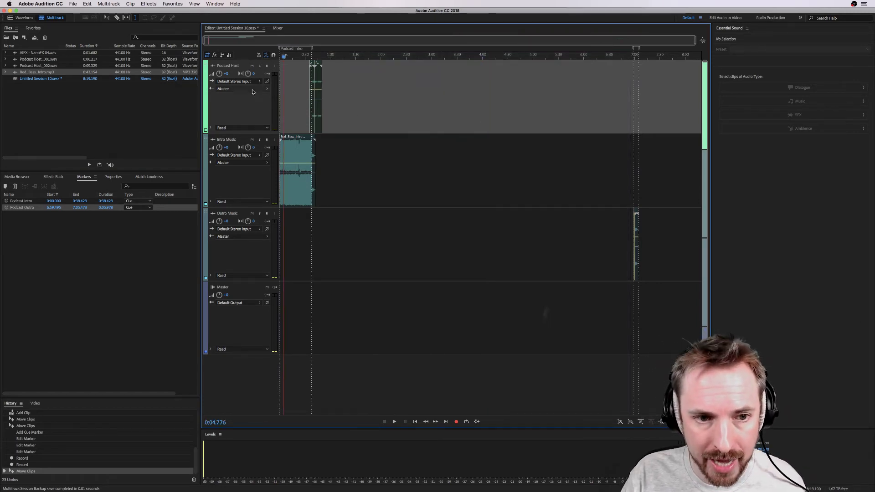
Export the session as a template named with the host's first name and "Podcast"
click(74, 4)
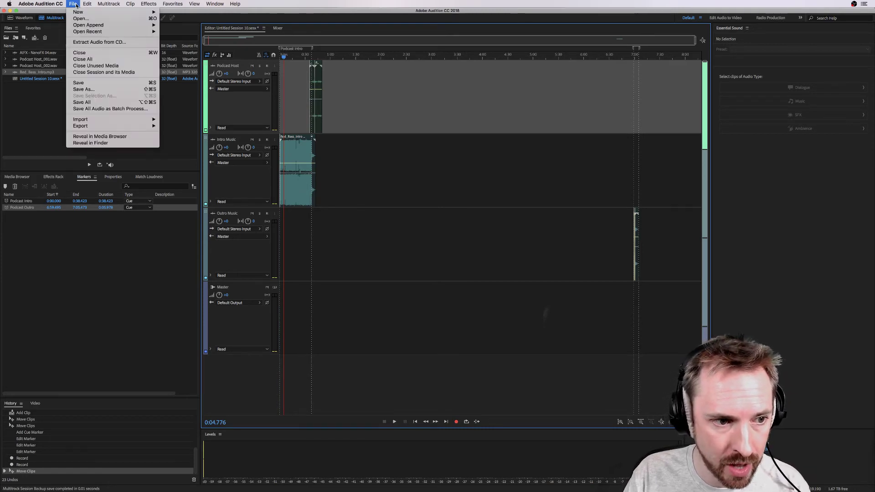
mouse_move(104, 126)
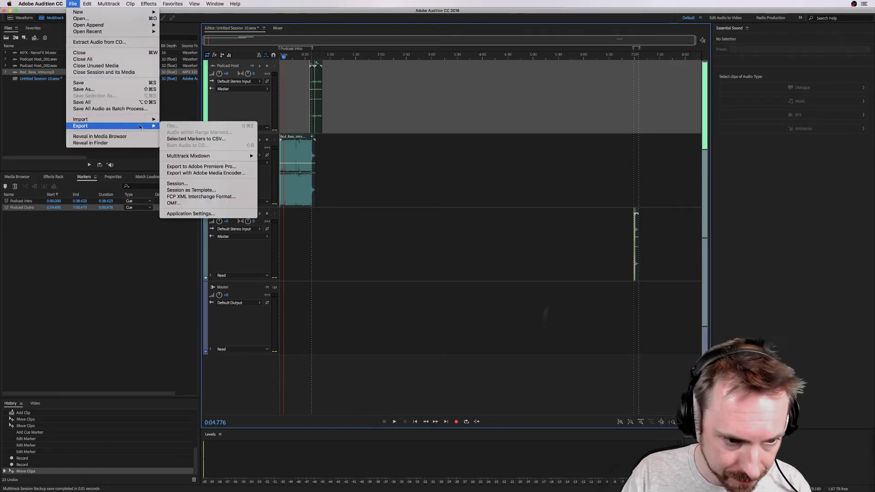
click(187, 190)
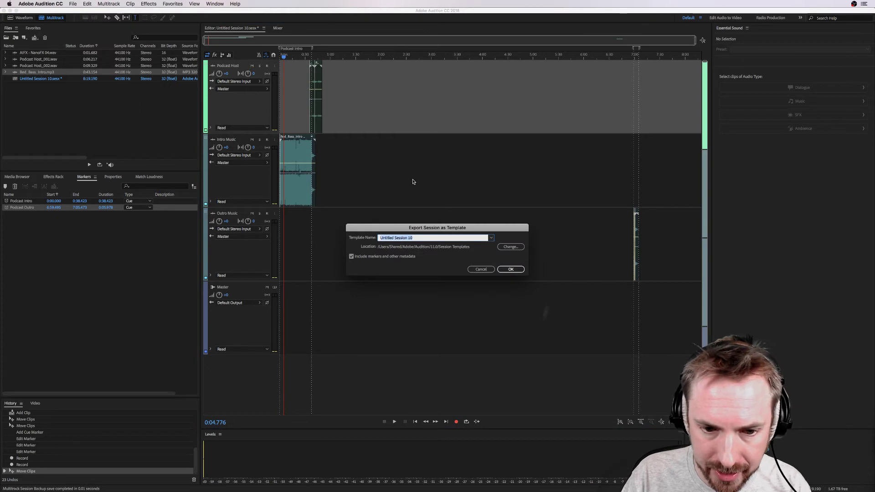
text(Mike's Podcast)
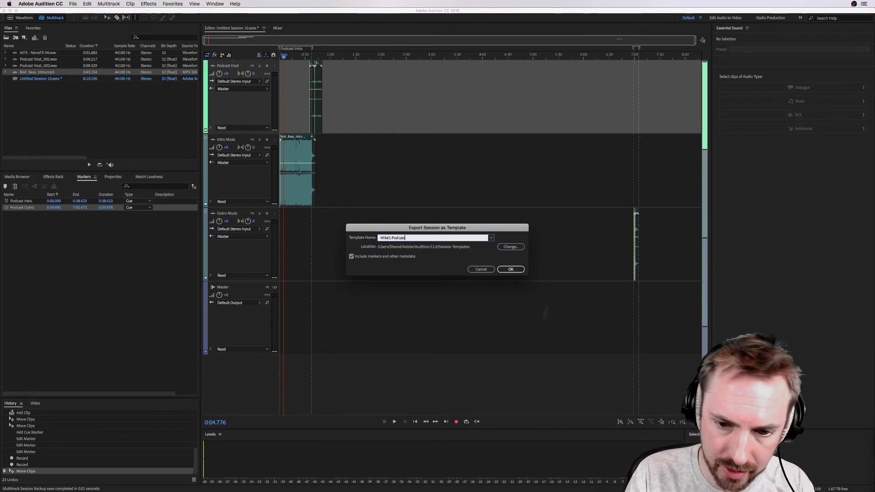
key(Return)
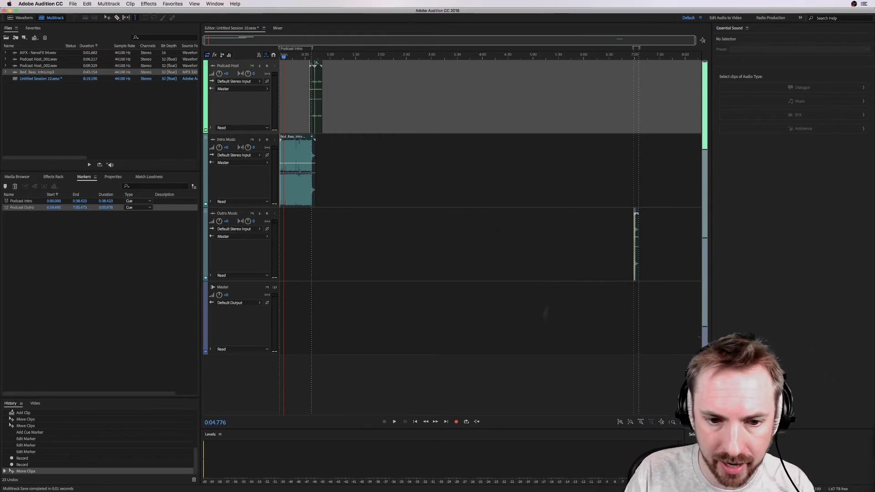
Close the session and all of its audio files without saving any changes
click(28, 19)
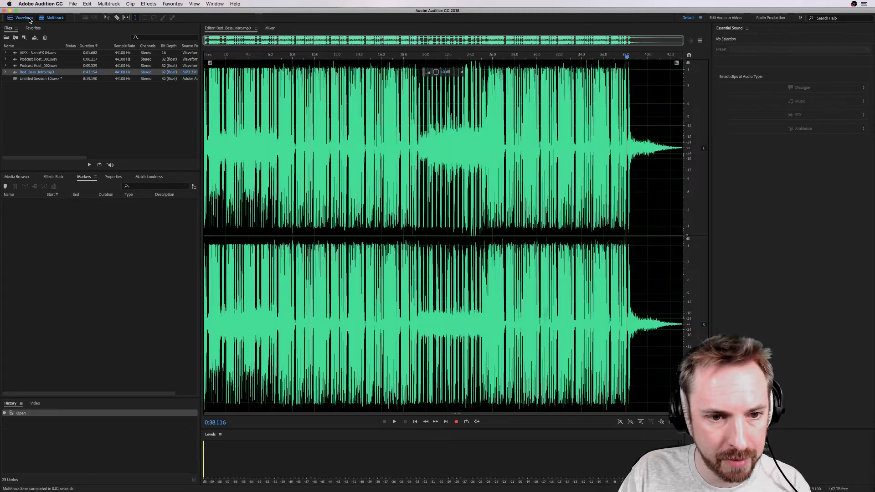
key(Delete)
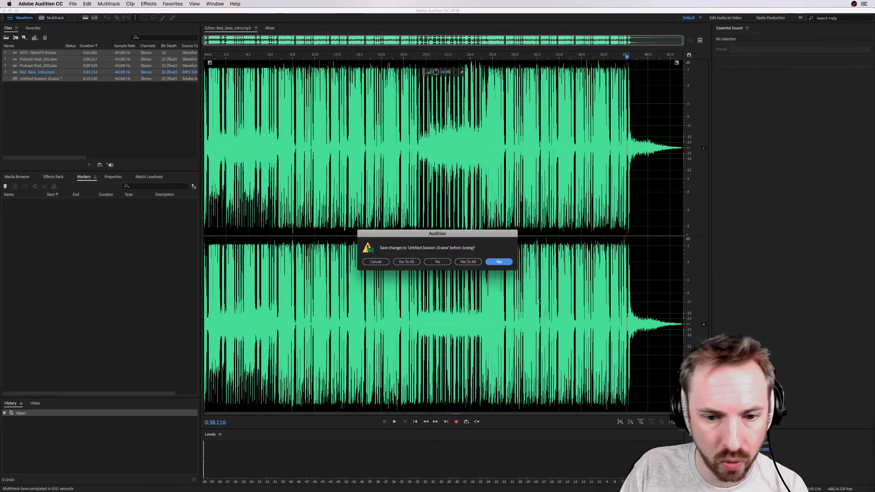
click(405, 262)
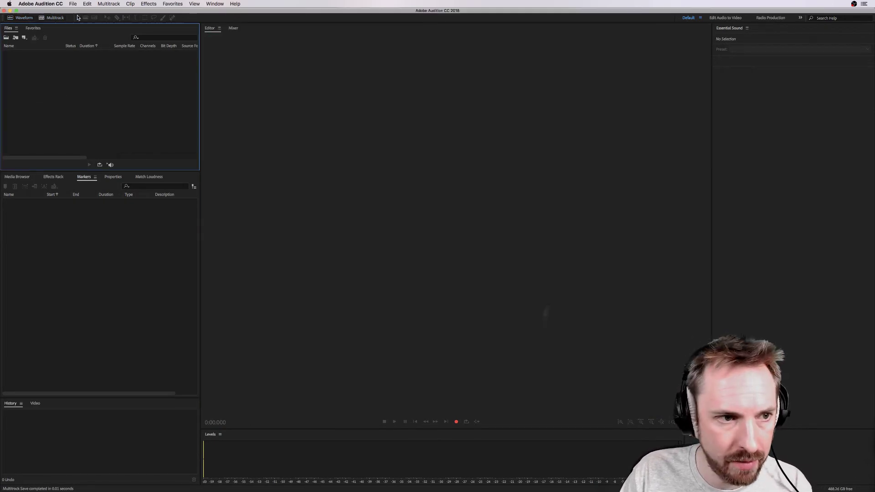
Create a new multitrack session, Untitled Session 11, based on the saved podcast template
click(73, 4)
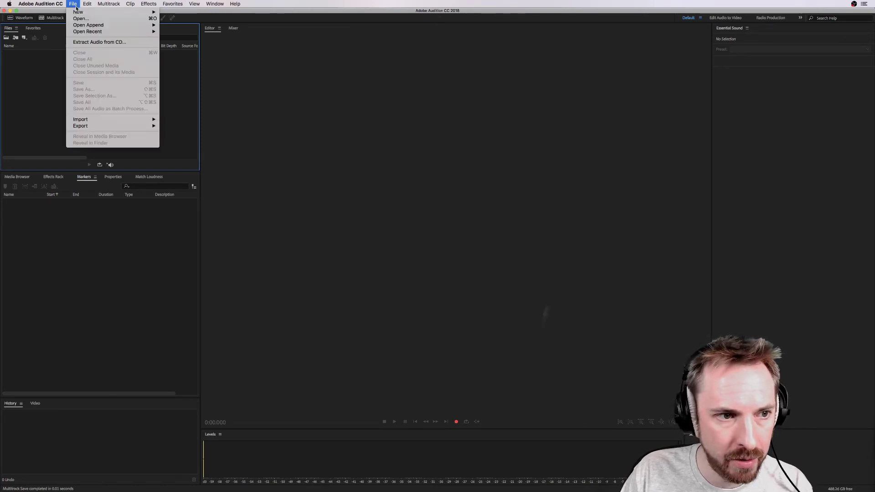
mouse_move(77, 11)
click(186, 13)
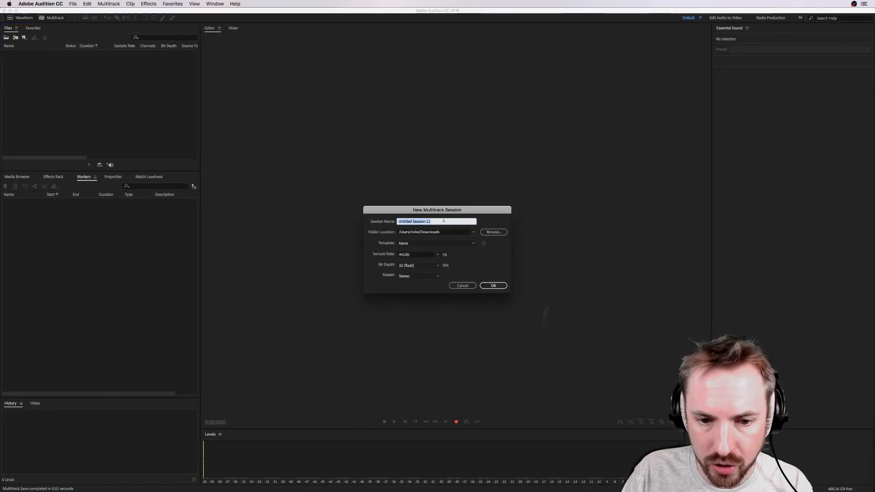
click(401, 243)
click(410, 303)
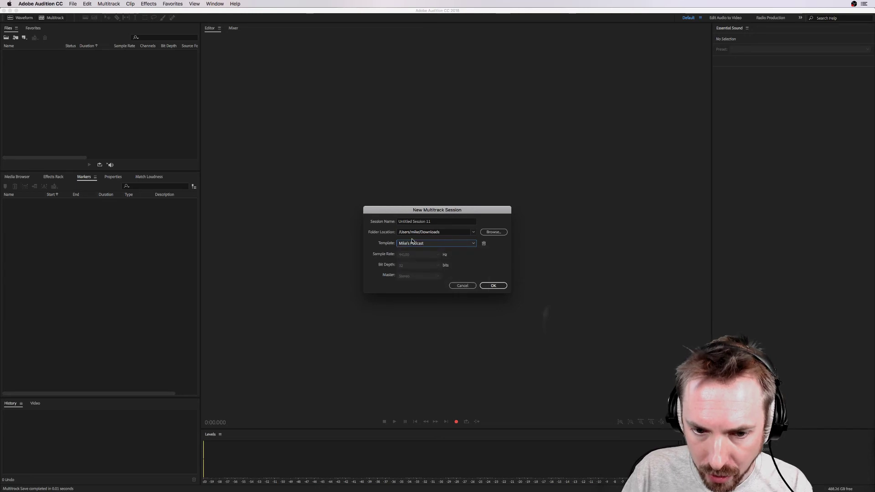
click(493, 285)
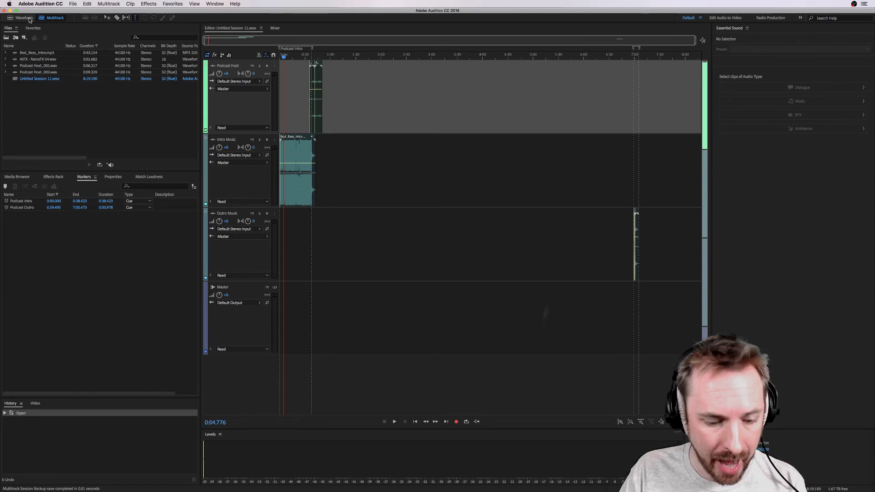
Close all open files and create another multitrack session, Untitled Session 12, from the same podcast template
drag(71, 92, 41, 42)
key(Delete)
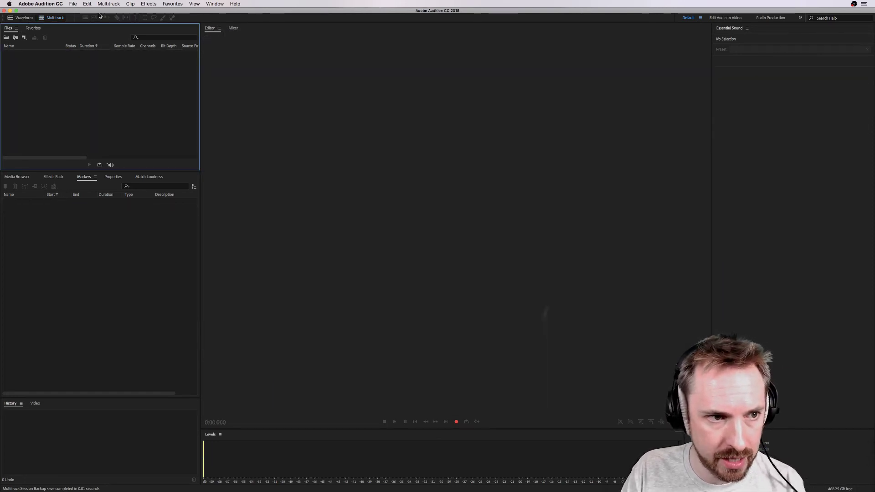
click(73, 4)
mouse_move(157, 13)
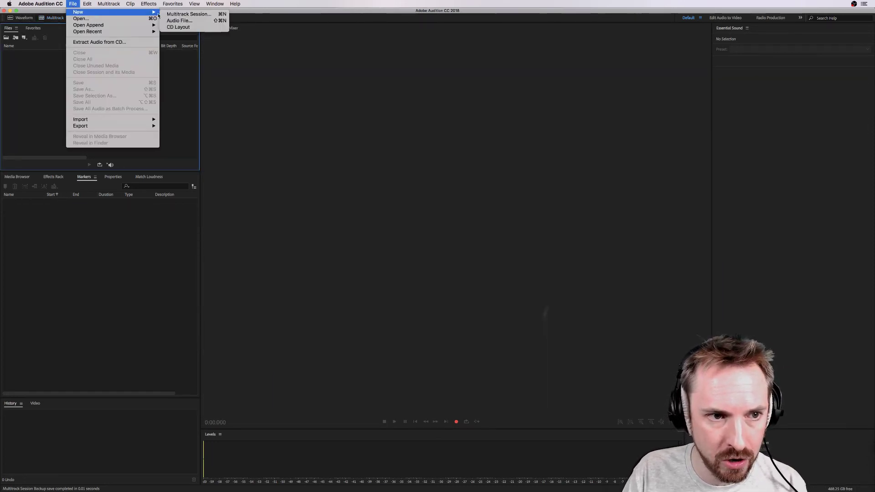
click(185, 14)
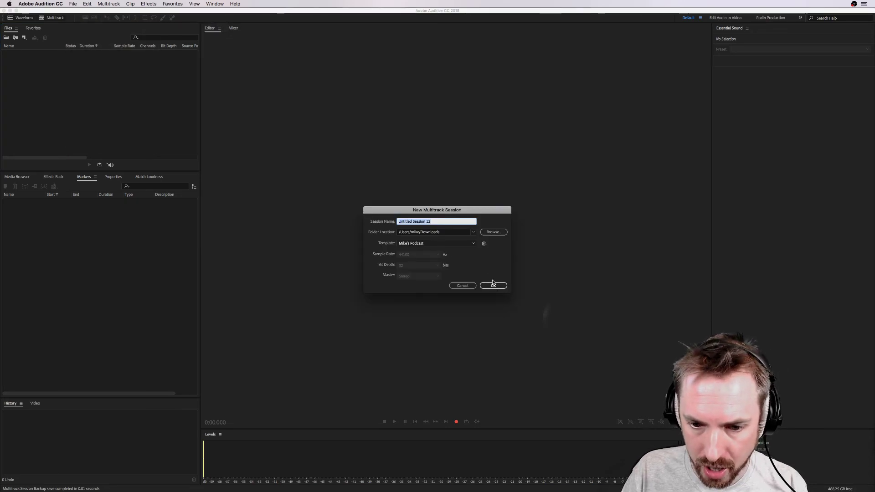
click(493, 284)
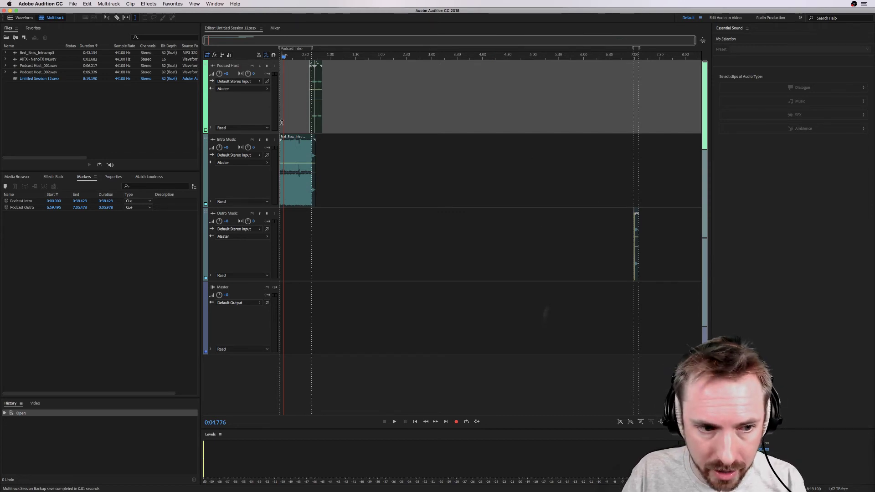
Show the Effects Rack for track effects and examine it for the Podcast Host, Intro Music and Outro Music tracks
click(306, 113)
click(54, 177)
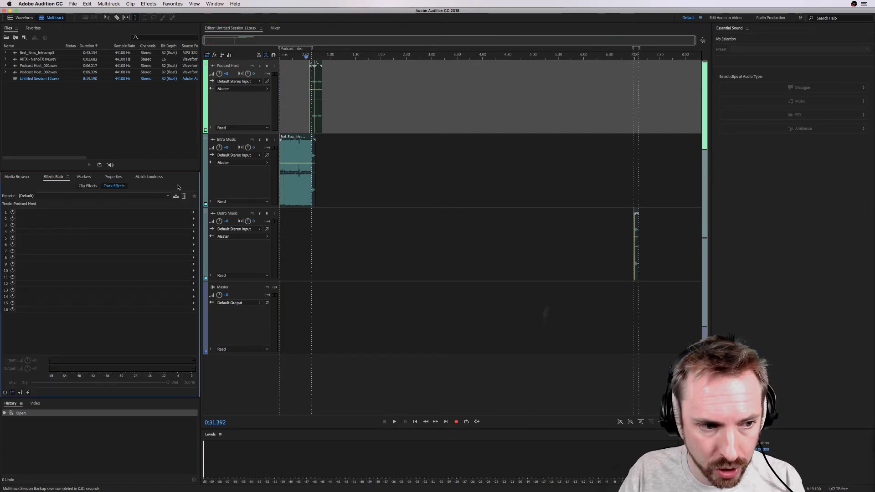
click(290, 154)
click(285, 115)
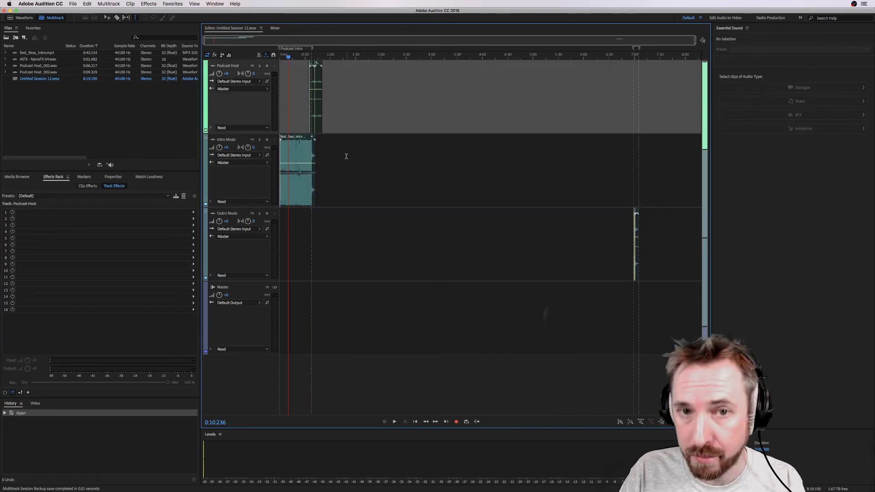
click(293, 120)
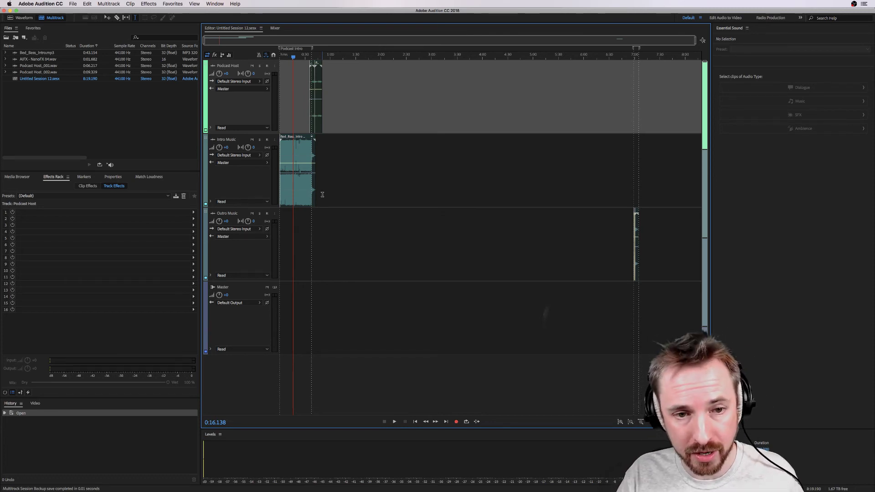
click(329, 200)
click(359, 109)
click(359, 191)
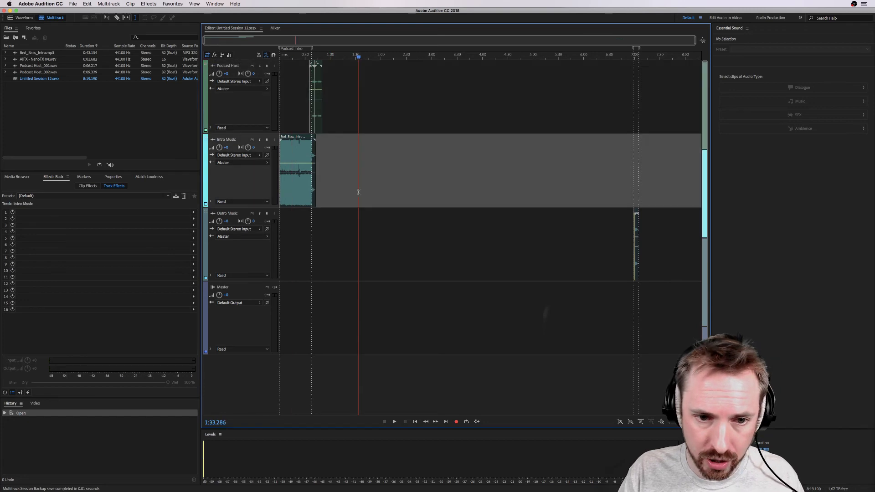
click(359, 238)
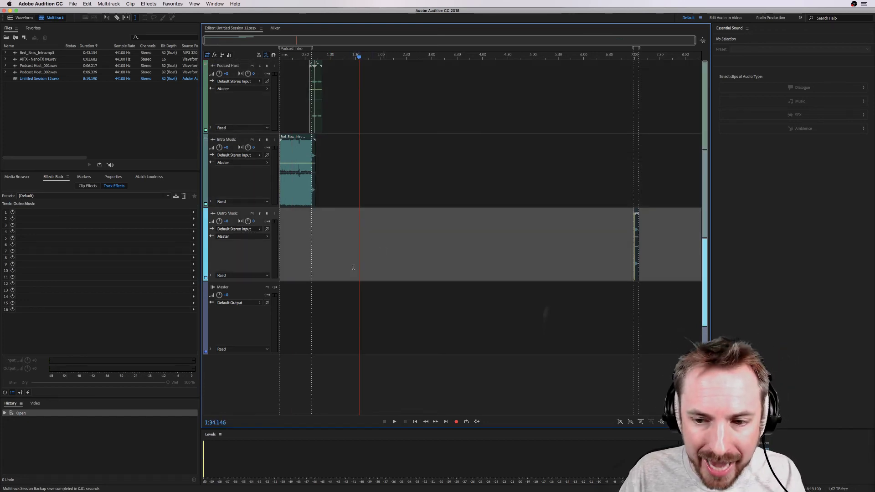
Add 22 empty audio tracks below the Outro Music track and reduce the height of all tracks to fit the view
key(alt+a)
key(alt+a)
key(alt+a)
key(alt+a)
key(alt+a)
key(alt+a)
key(alt+a)
key(alt+a)
key(alt+a)
key(alt+a)
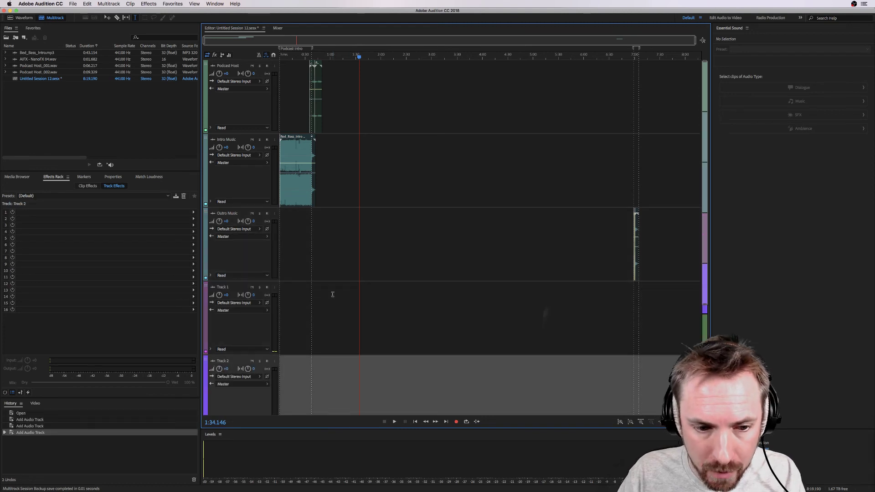
key(alt+a)
key(alt+a)
key(alt+a)
key(alt+a)
key(alt+a)
key(alt+a)
key(alt+a)
key(alt+a)
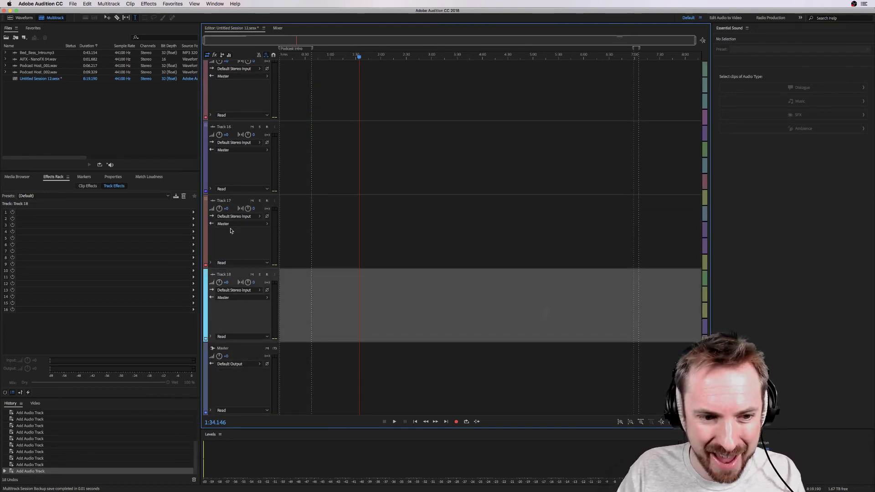
scroll(231, 231, down, 10)
key(alt+a)
key(alt+a)
key(alt+a)
key(alt+a)
key(alt+a)
key(alt+a)
key(alt+a)
key(alt+a)
key(alt+a)
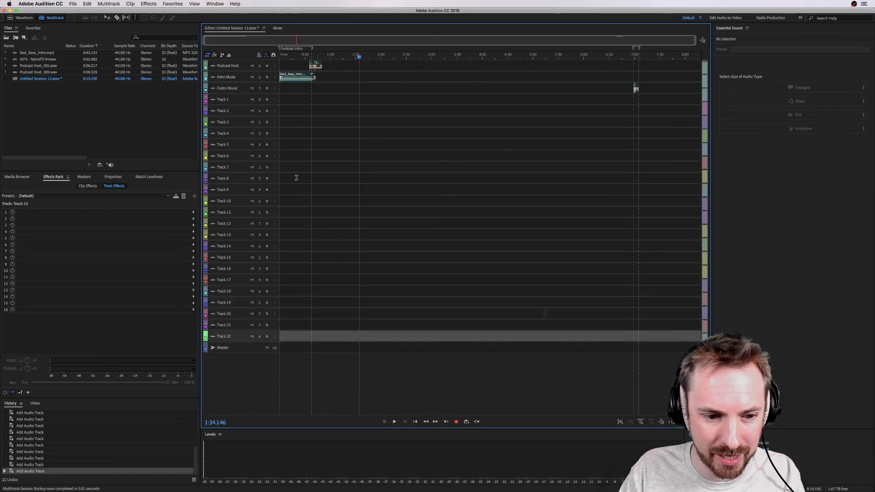